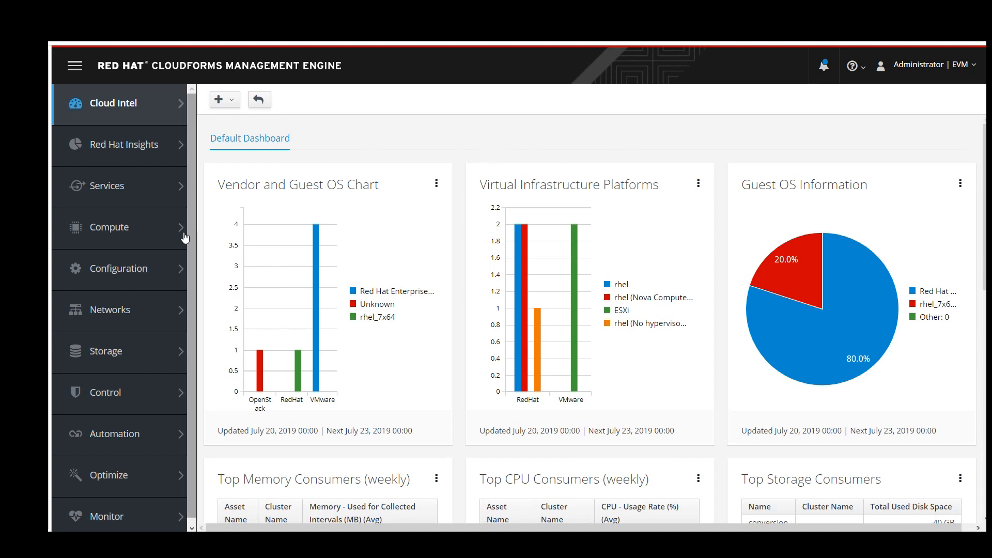
From the Default Dashboard, show the Infrastructure submenu under Compute.
{"action": "mouse_move", "coordinate": [163, 236]}
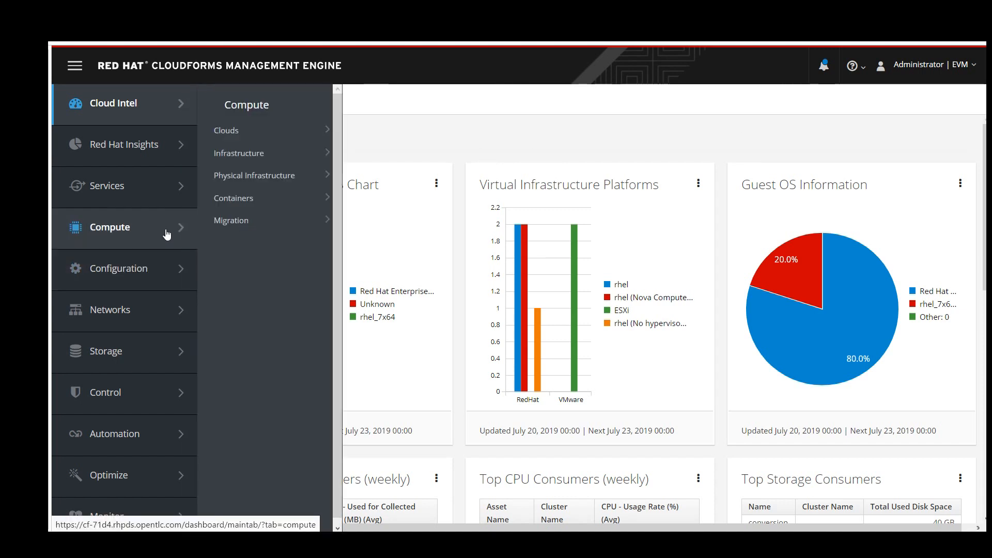
Select all three infrastructure providers, including RHV and vSphere, and refresh their relationships and power states.
{"action": "mouse_move", "coordinate": [259, 160]}
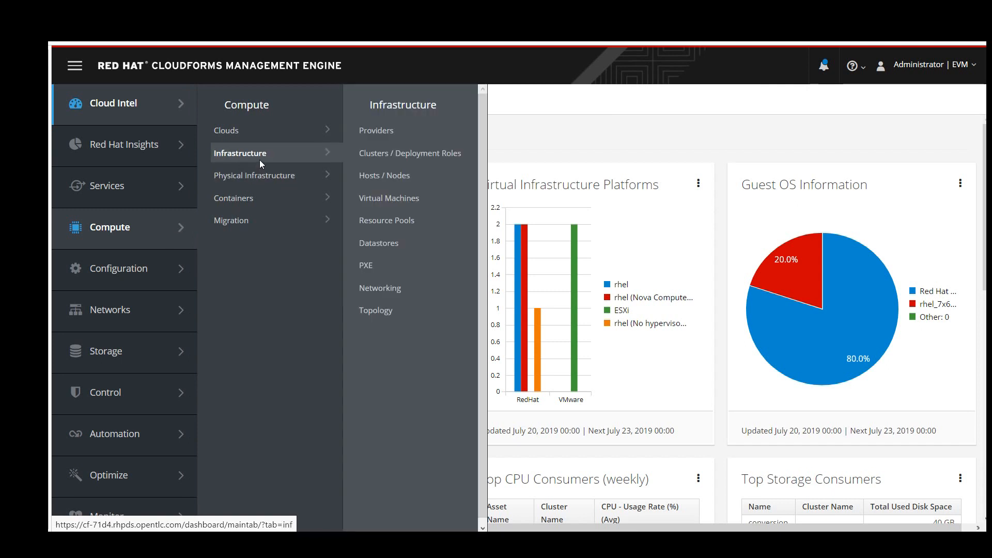
{"action": "left_click", "coordinate": [378, 136]}
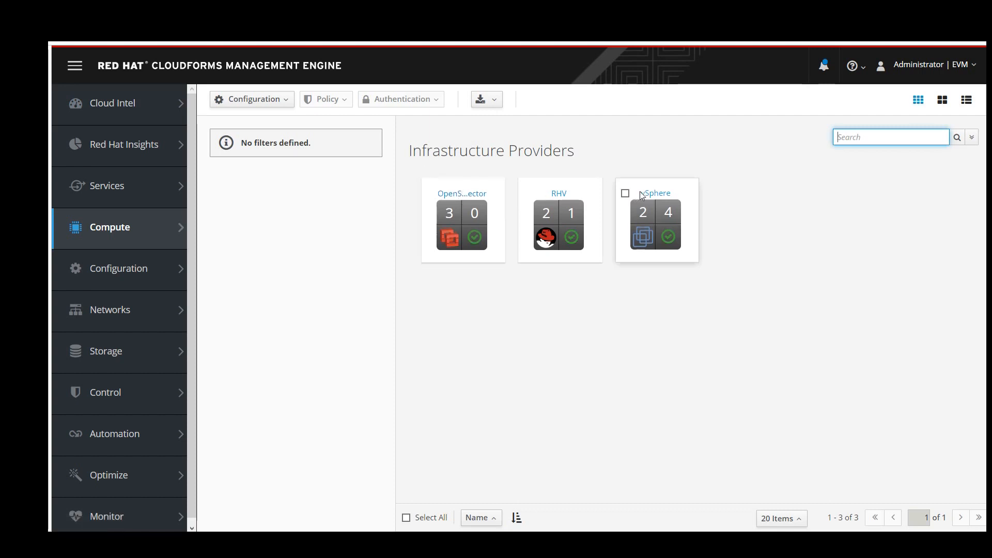
{"action": "left_click", "coordinate": [431, 193]}
{"action": "left_click", "coordinate": [529, 195]}
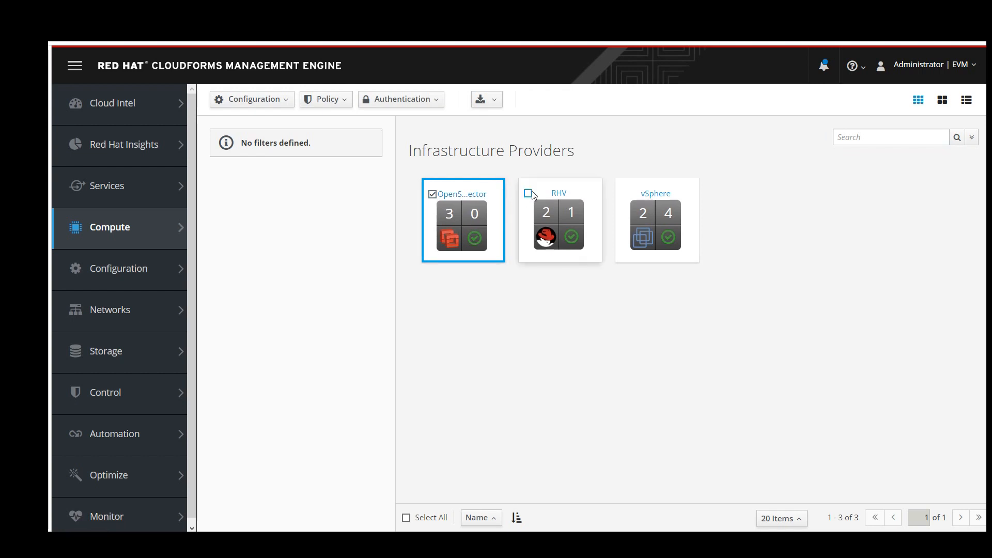
{"action": "left_click", "coordinate": [626, 194]}
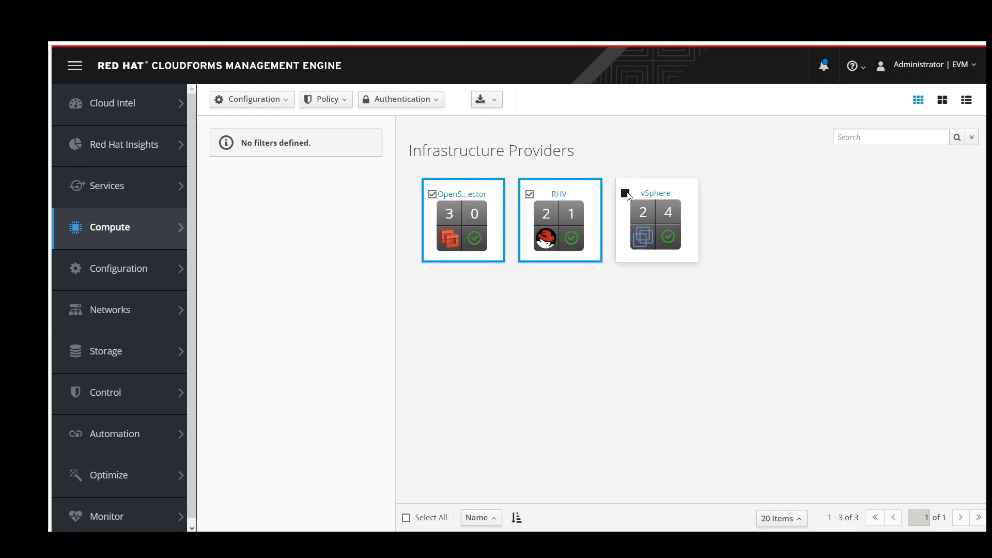
{"action": "left_click", "coordinate": [248, 103]}
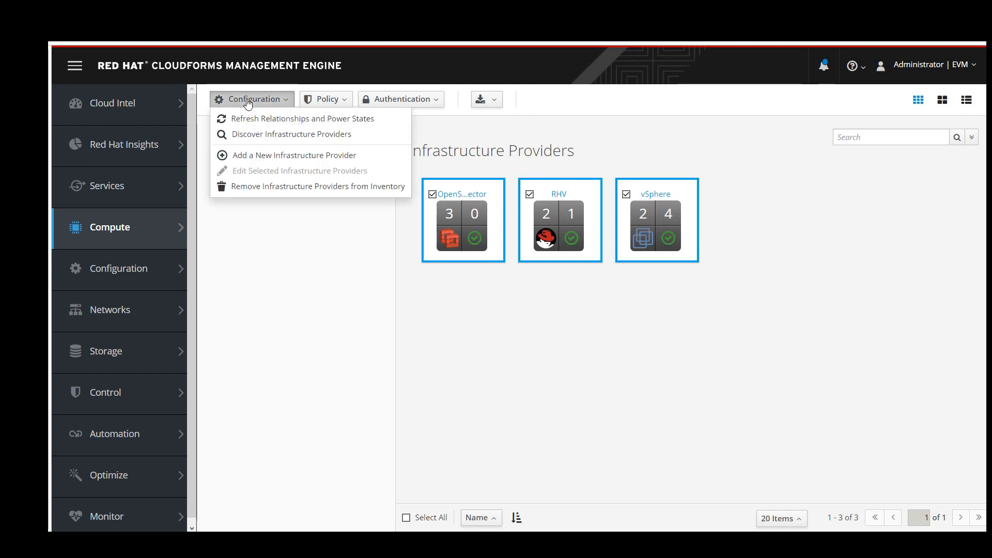
{"action": "left_click", "coordinate": [273, 121]}
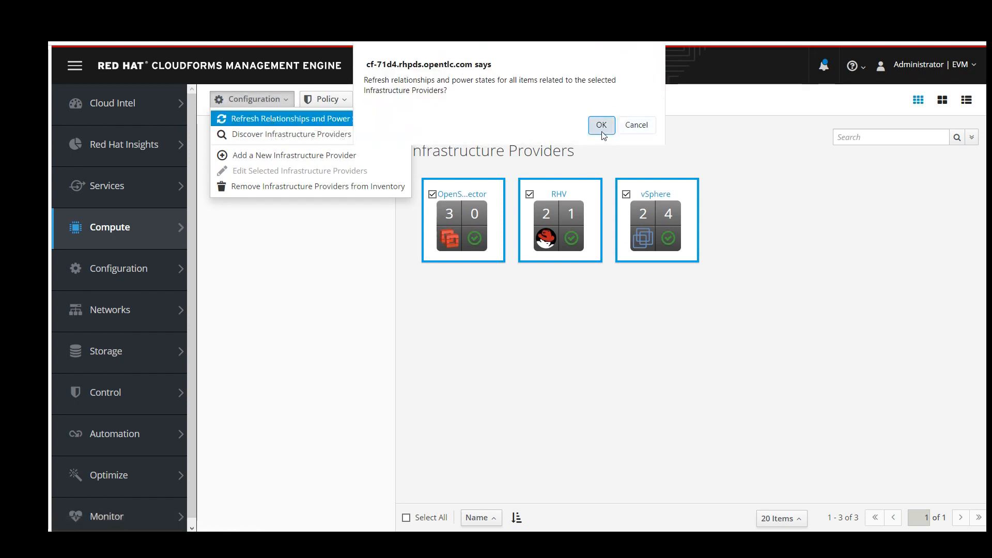
{"action": "left_click", "coordinate": [602, 126]}
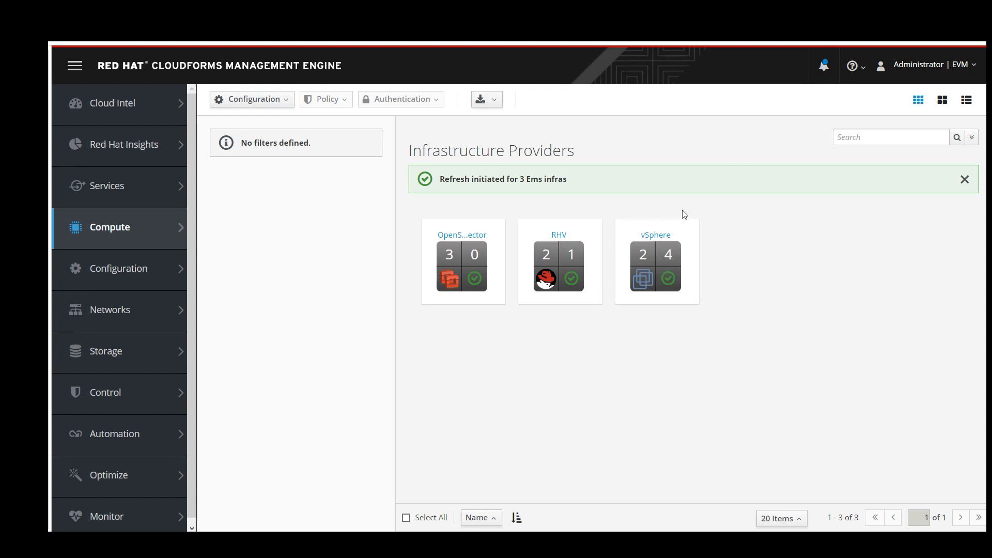
List the vSphere provider's VMs: db, jboss0, jboss1 and lb.
{"action": "left_click", "coordinate": [650, 238]}
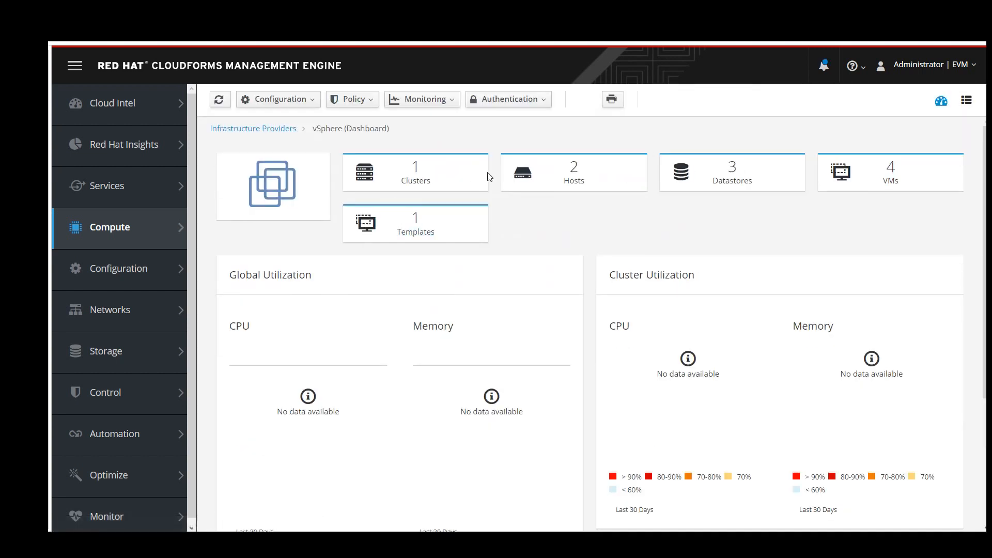
{"action": "left_click", "coordinate": [889, 181]}
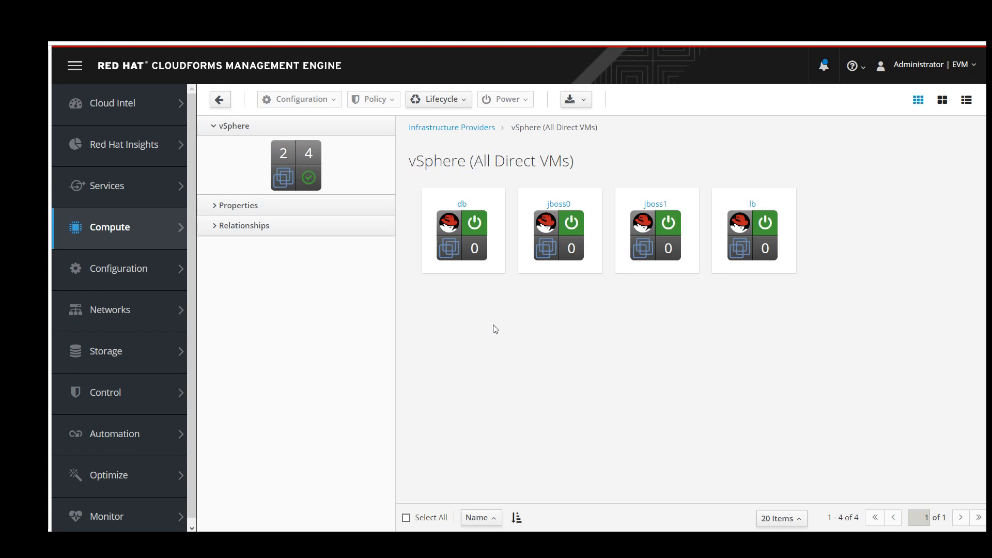
Go to Migration > Infrastructure Mappings and start a new infrastructure mapping.
{"action": "mouse_move", "coordinate": [98, 226]}
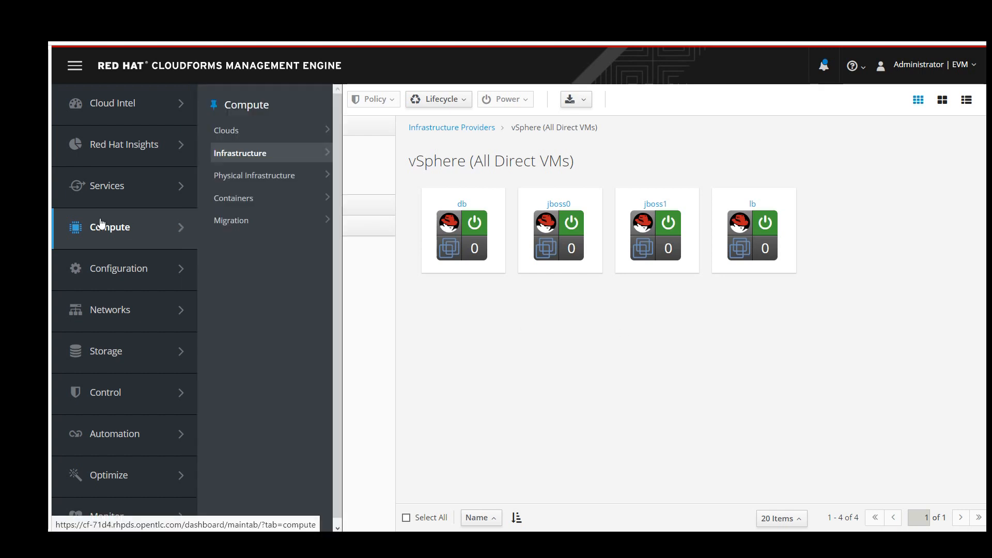
{"action": "mouse_move", "coordinate": [236, 230]}
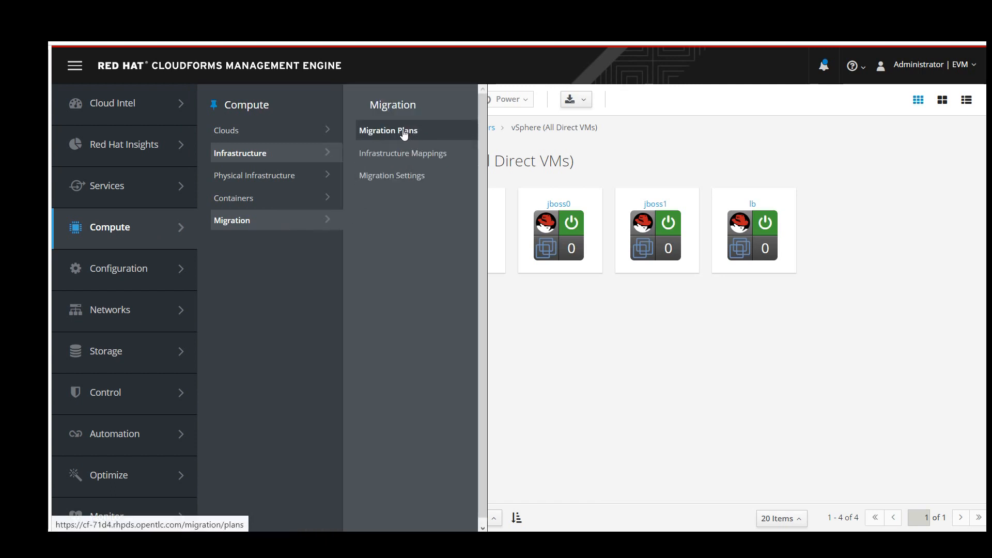
{"action": "left_click", "coordinate": [399, 154]}
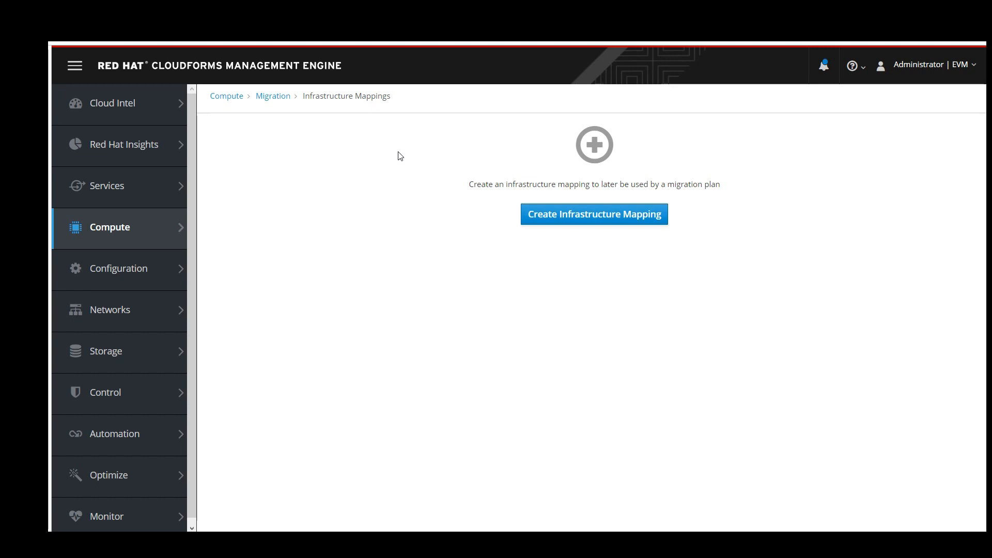
{"action": "left_click", "coordinate": [641, 219]}
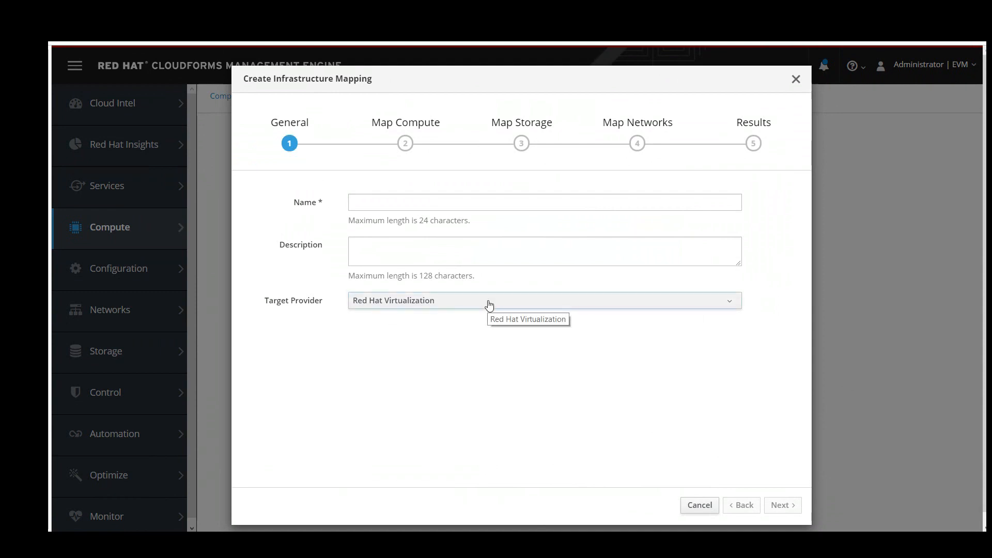
Name the mapping 'VMware to RHV' with Red Hat Virtualization as target and continue.
{"action": "left_click", "coordinate": [478, 199]}
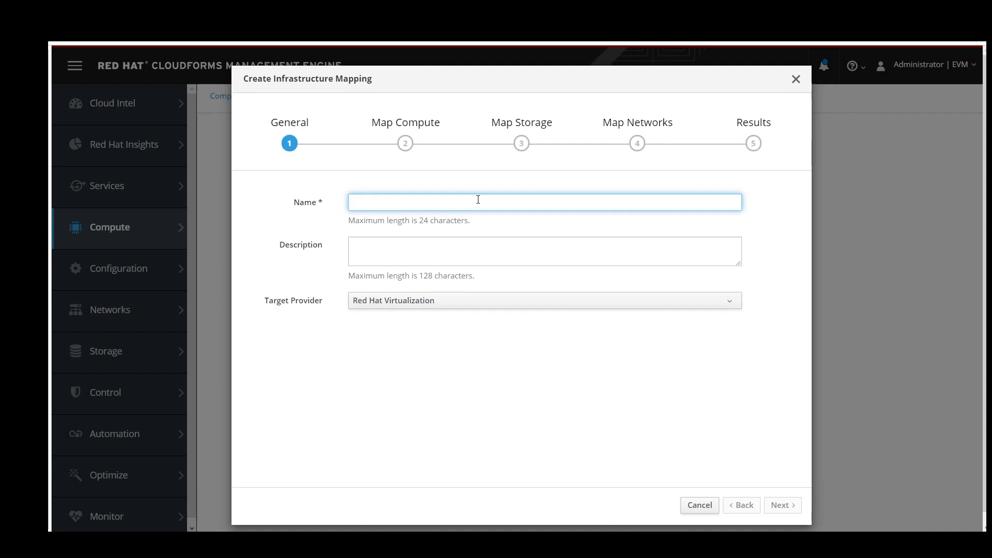
{"action": "type", "text": "VMwar"}
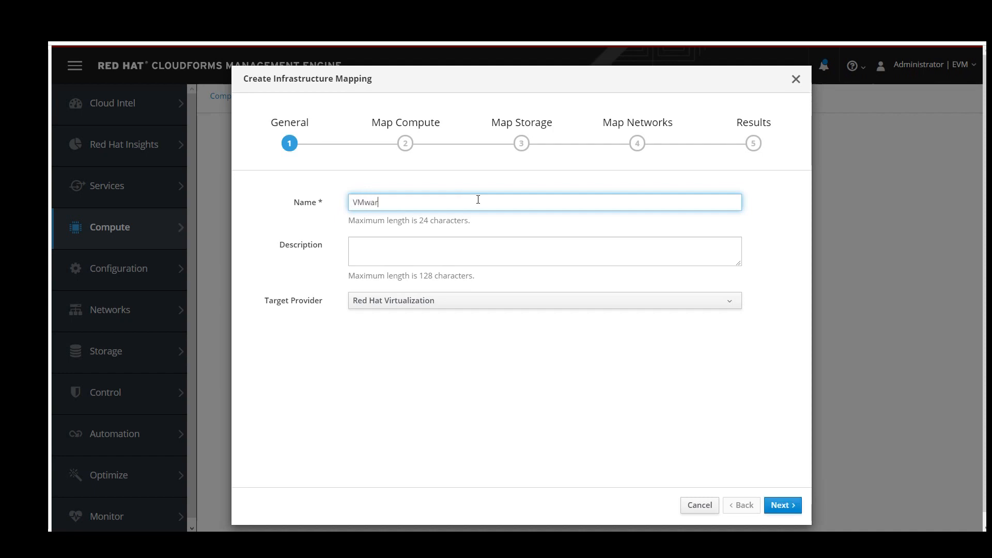
{"action": "type", "text": "e to RV"}
{"action": "type", "text": "HV"}
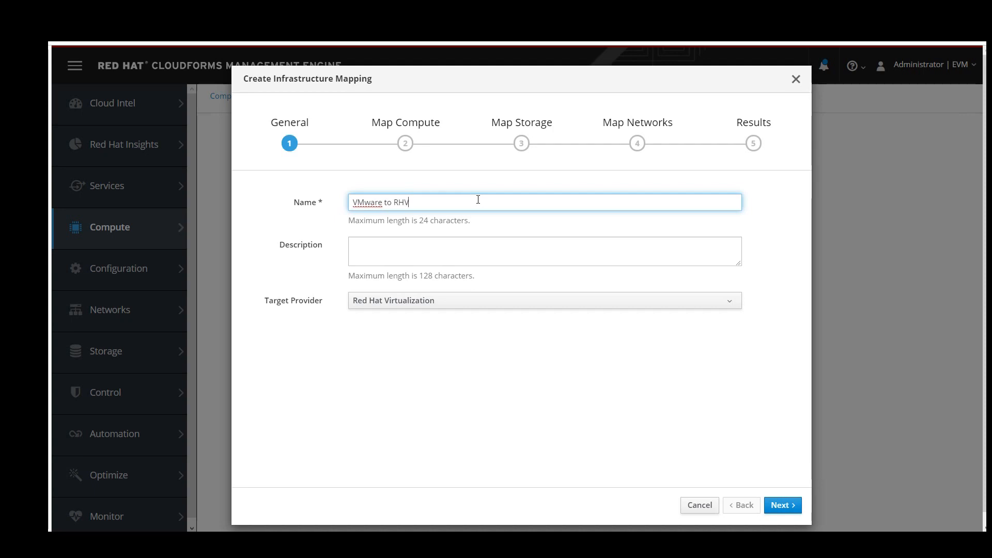
{"action": "left_click", "coordinate": [774, 504]}
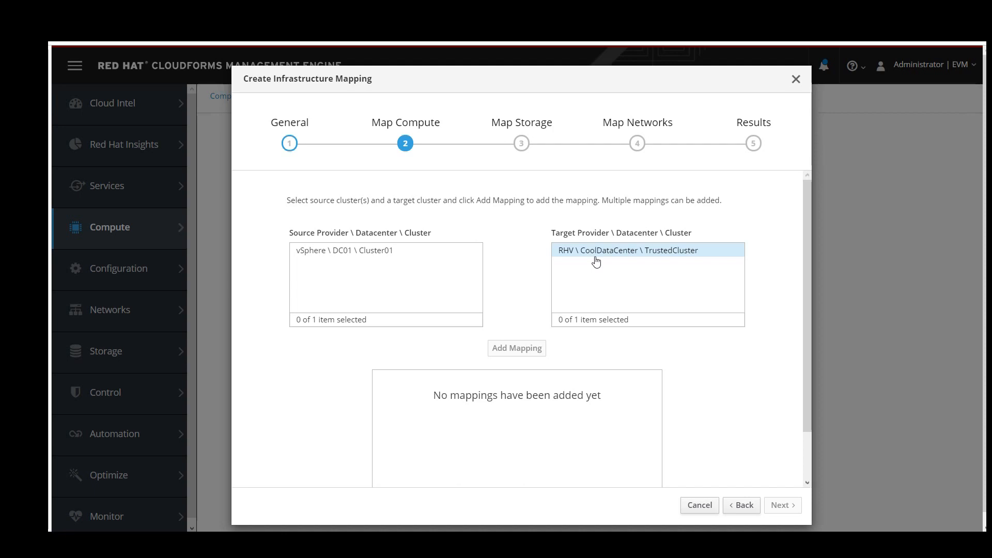
Map cluster vSphere\DC01\Cluster01 to RHV\CoolDataCenter\TrustedCluster and continue.
{"action": "left_click", "coordinate": [405, 250]}
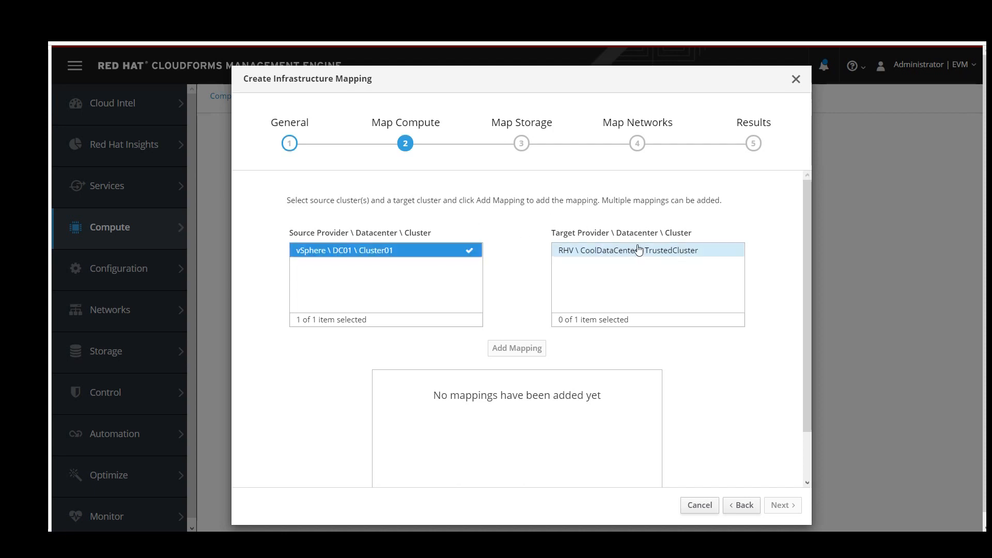
{"action": "left_click", "coordinate": [635, 252]}
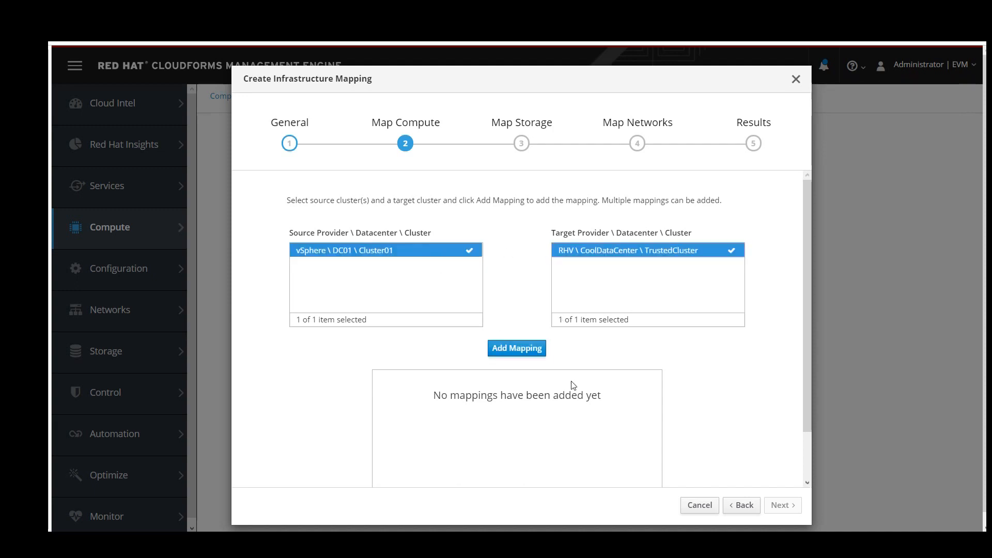
{"action": "left_click", "coordinate": [527, 346]}
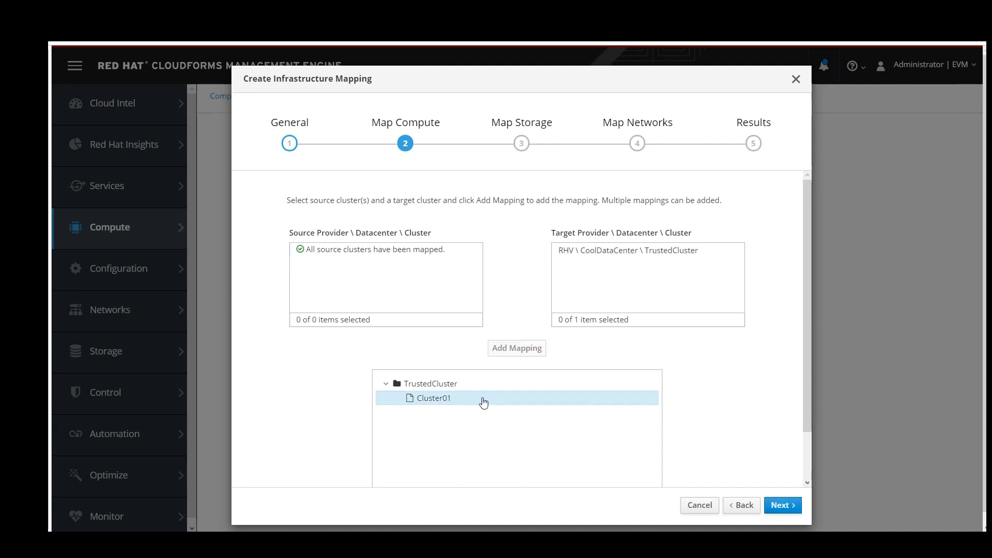
{"action": "left_click", "coordinate": [775, 505]}
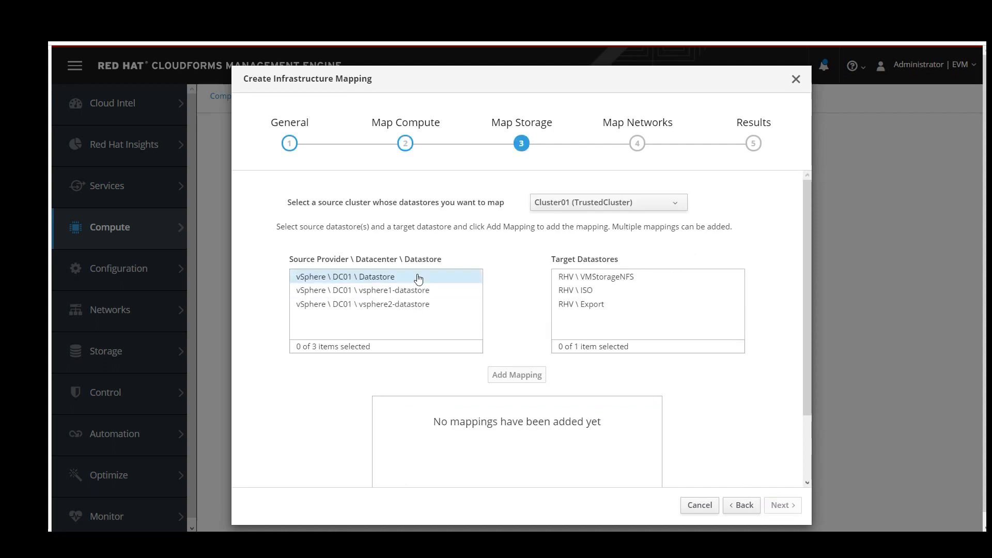
Map the vSphere DC01 Datastore to RHV VMStorageNFS and continue.
{"action": "left_click", "coordinate": [406, 279]}
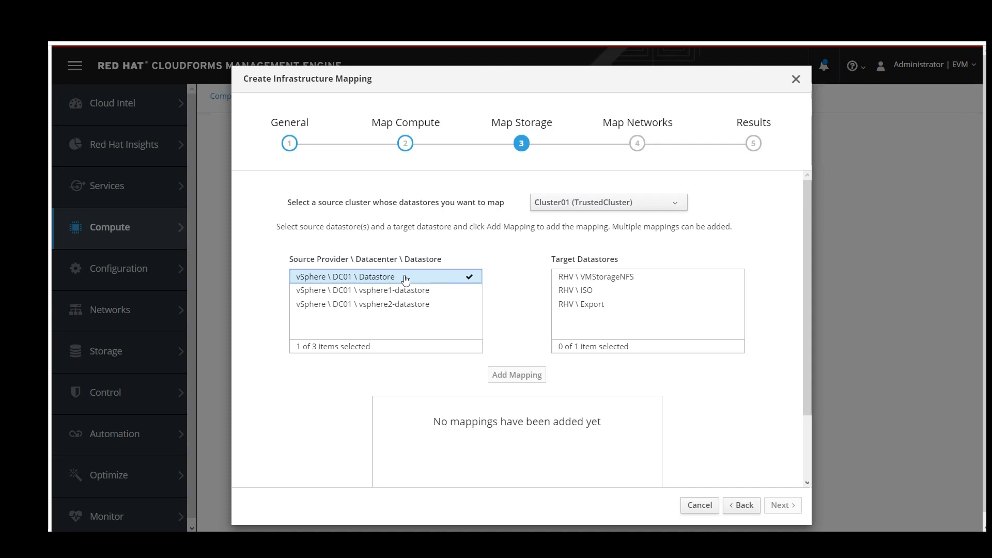
{"action": "left_click", "coordinate": [585, 282]}
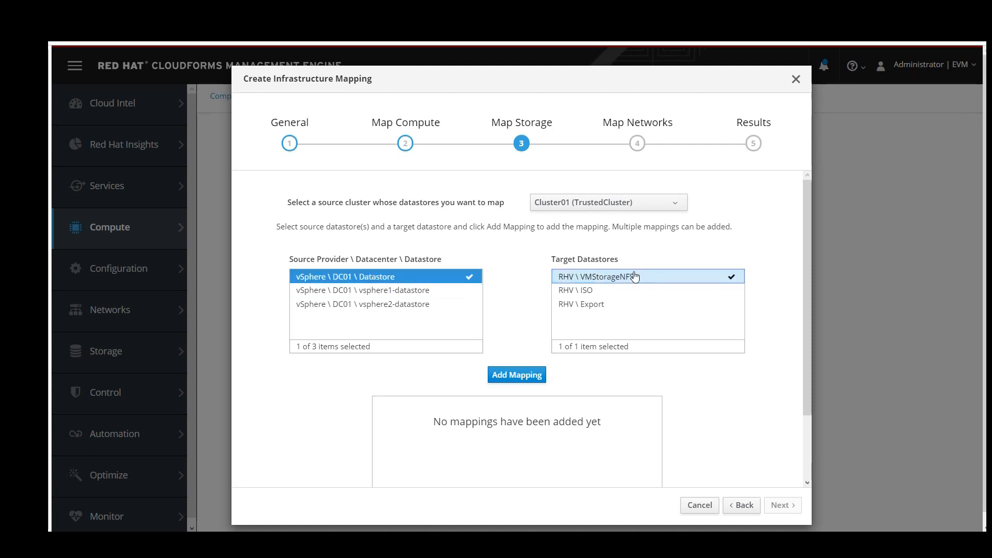
{"action": "left_click", "coordinate": [517, 375]}
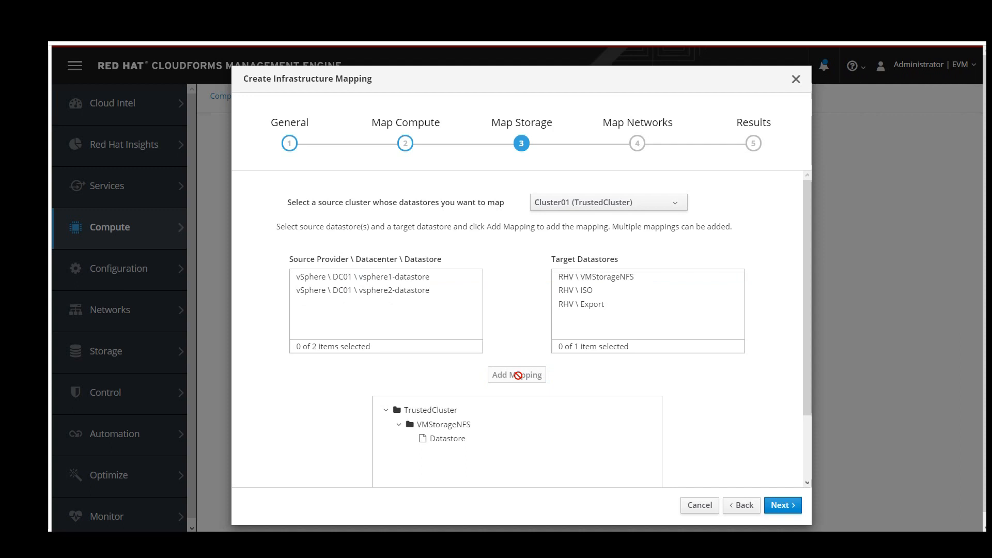
{"action": "left_click", "coordinate": [768, 505]}
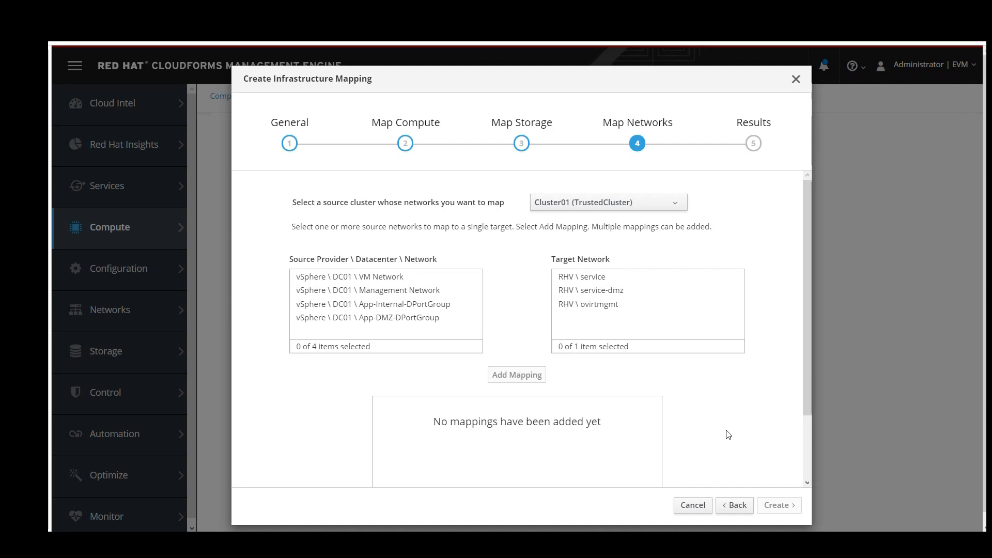
Map VM Network to RHV service and Management Network to RHV ovirtmgmt.
{"action": "left_click", "coordinate": [450, 280]}
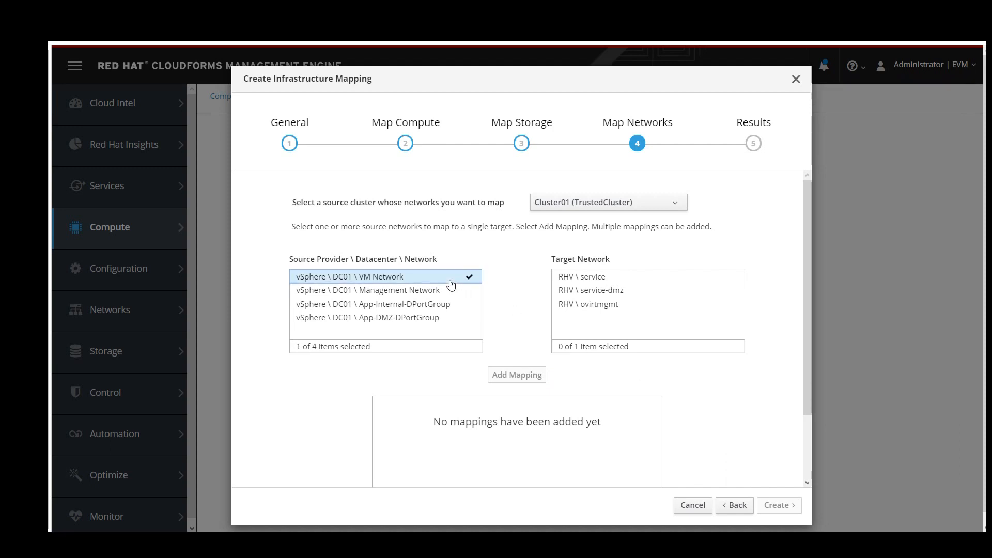
{"action": "left_click", "coordinate": [607, 283]}
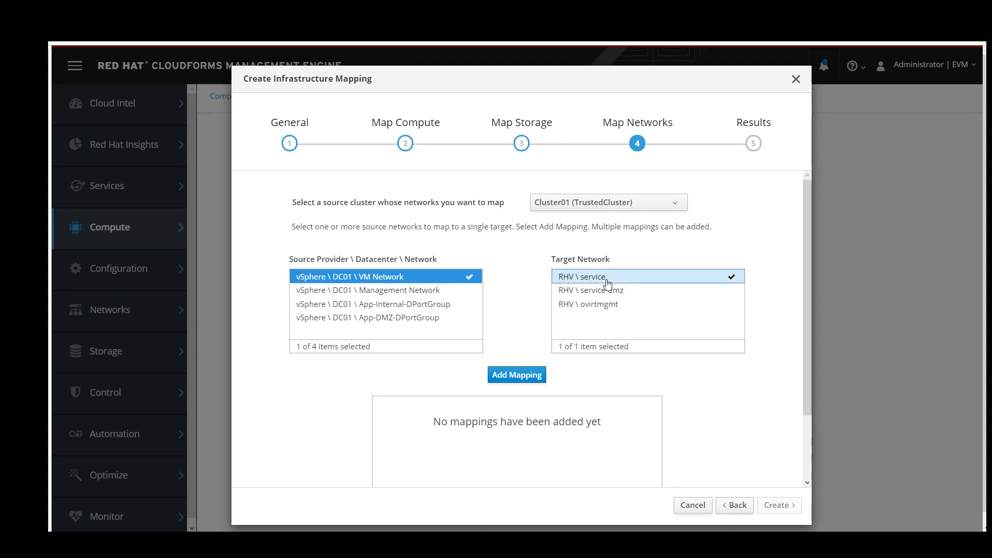
{"action": "left_click", "coordinate": [521, 376]}
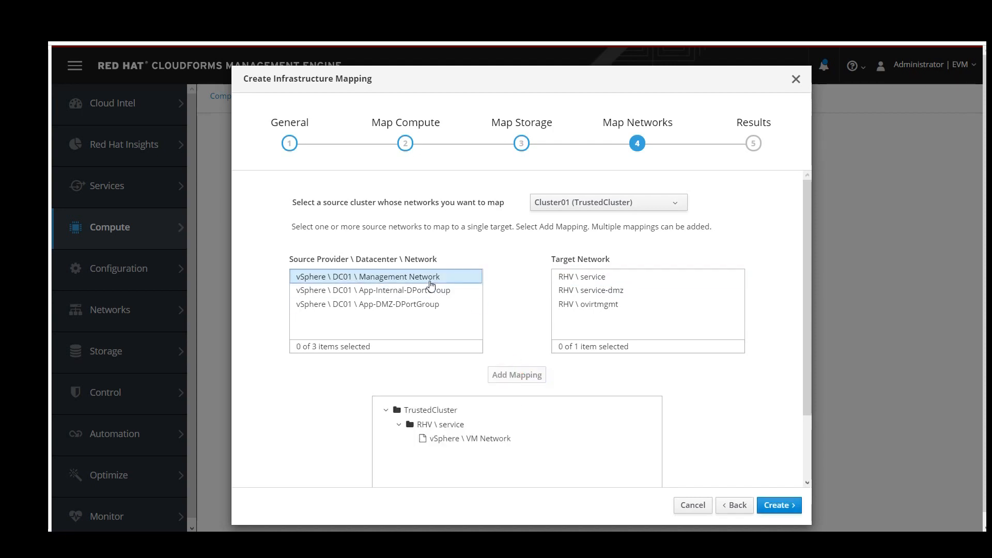
{"action": "left_click", "coordinate": [589, 304]}
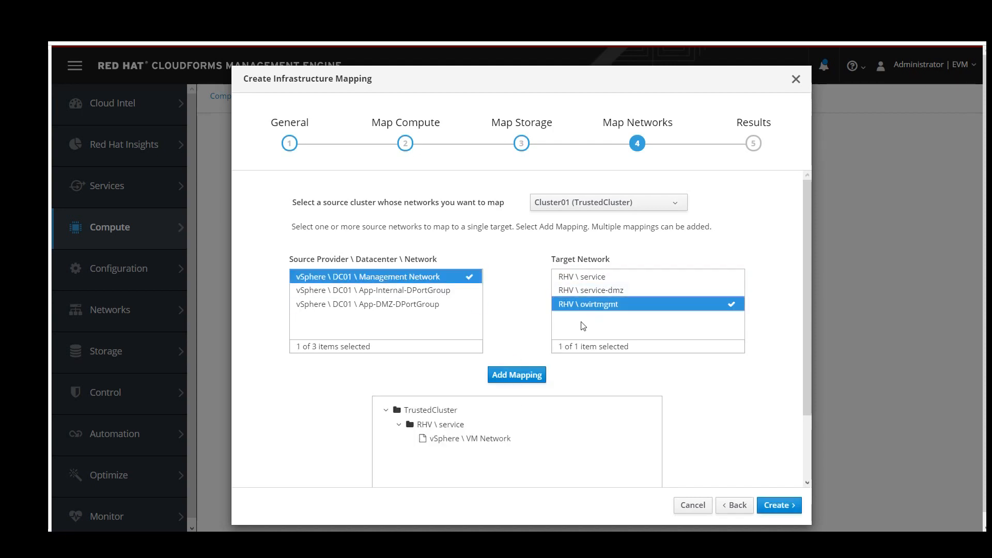
{"action": "left_click", "coordinate": [533, 375]}
Map App-Internal-DPortGroup to service and App-DMZ-DPortGroup to service-dmz, then create the mapping.
{"action": "left_click", "coordinate": [439, 277]}
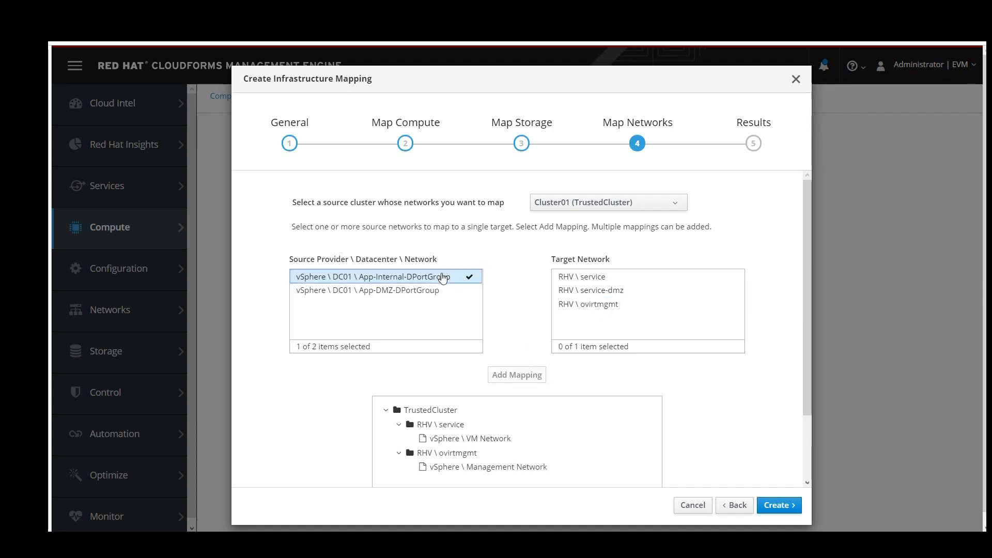
{"action": "left_click", "coordinate": [581, 277]}
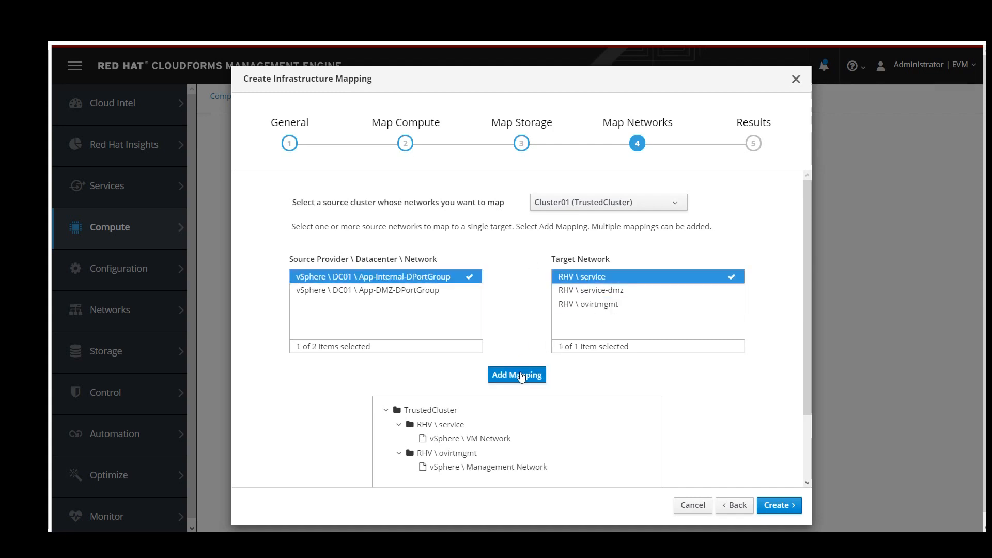
{"action": "left_click", "coordinate": [518, 377]}
{"action": "left_click", "coordinate": [422, 280]}
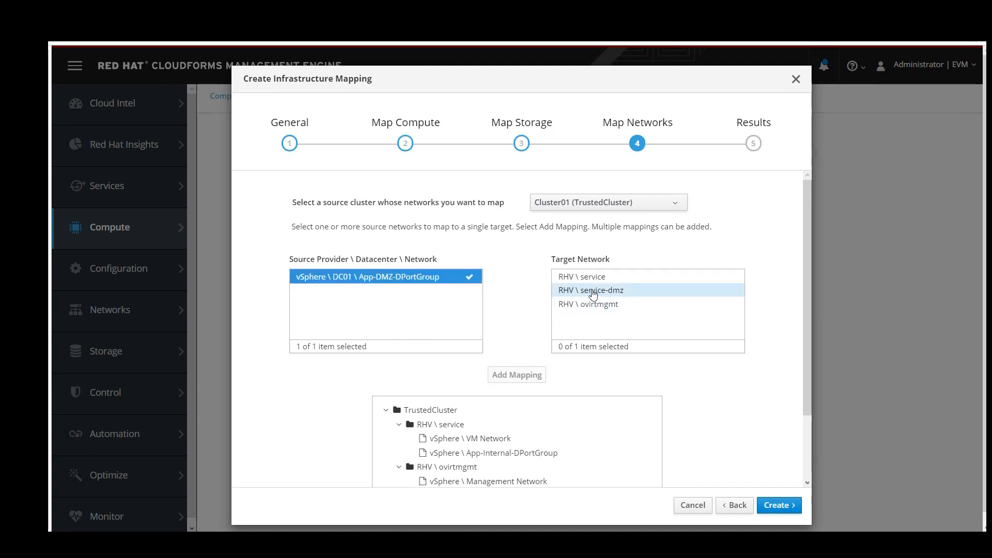
{"action": "left_click", "coordinate": [589, 291]}
{"action": "left_click", "coordinate": [527, 376]}
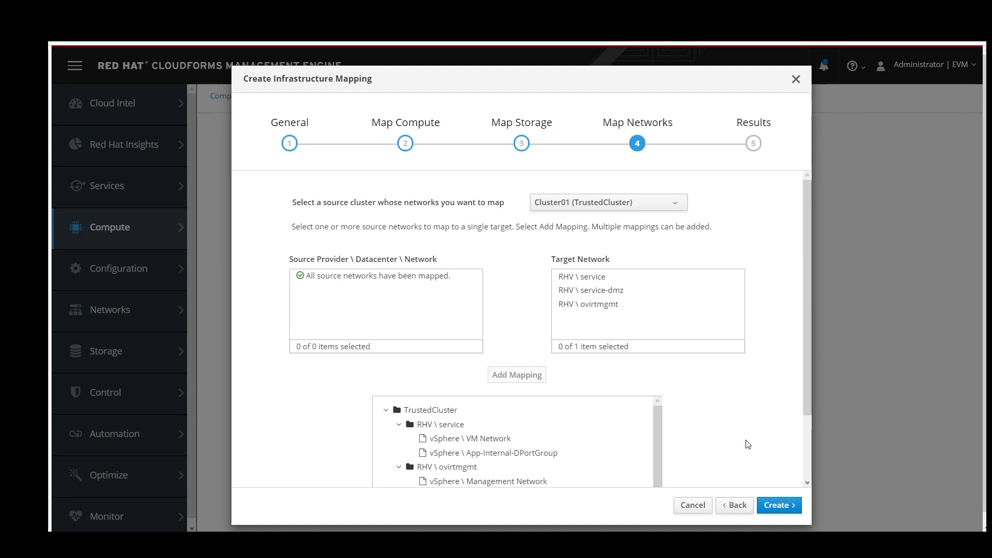
{"action": "left_click", "coordinate": [774, 506]}
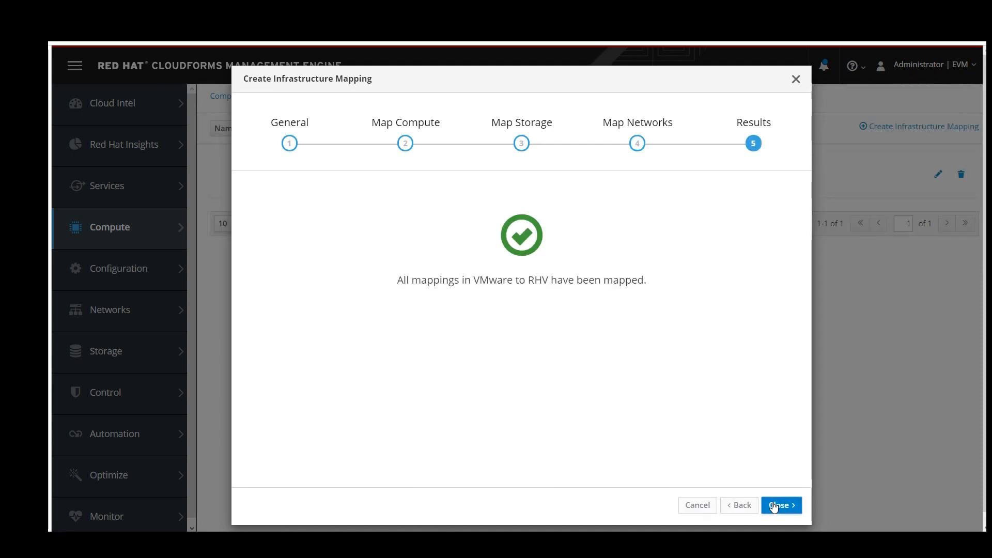
{"action": "left_click", "coordinate": [773, 506]}
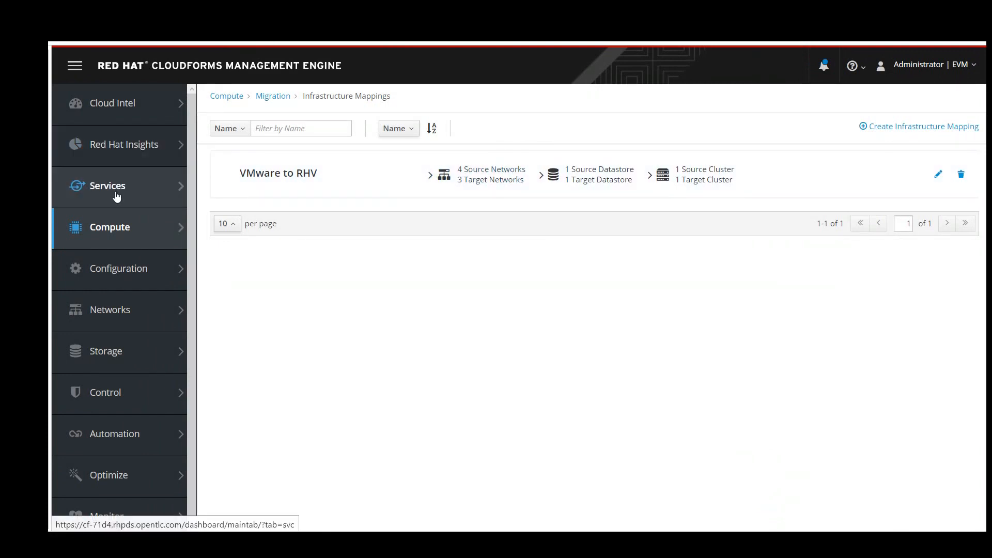
Go to the Migration Plans overview and start a new migration plan.
{"action": "mouse_move", "coordinate": [150, 237]}
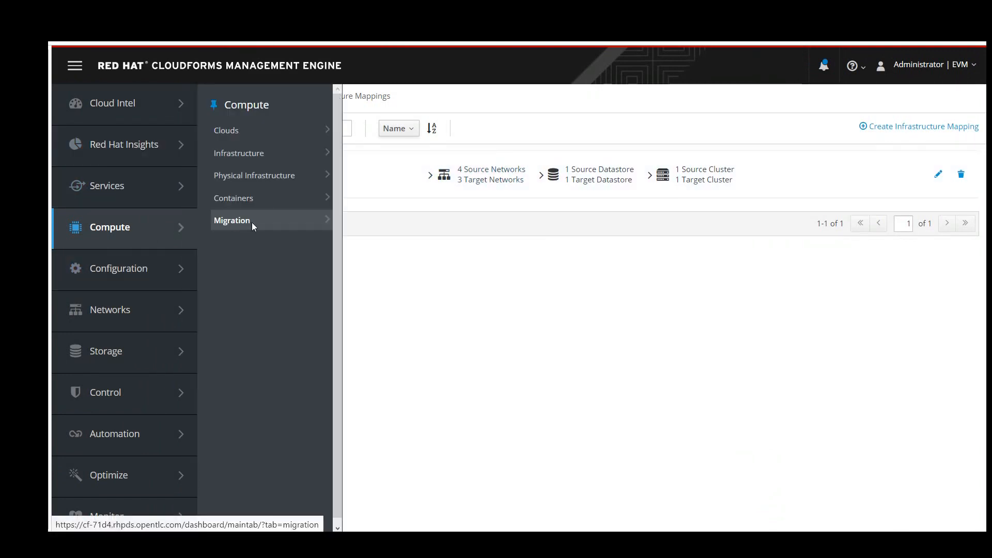
{"action": "mouse_move", "coordinate": [253, 222]}
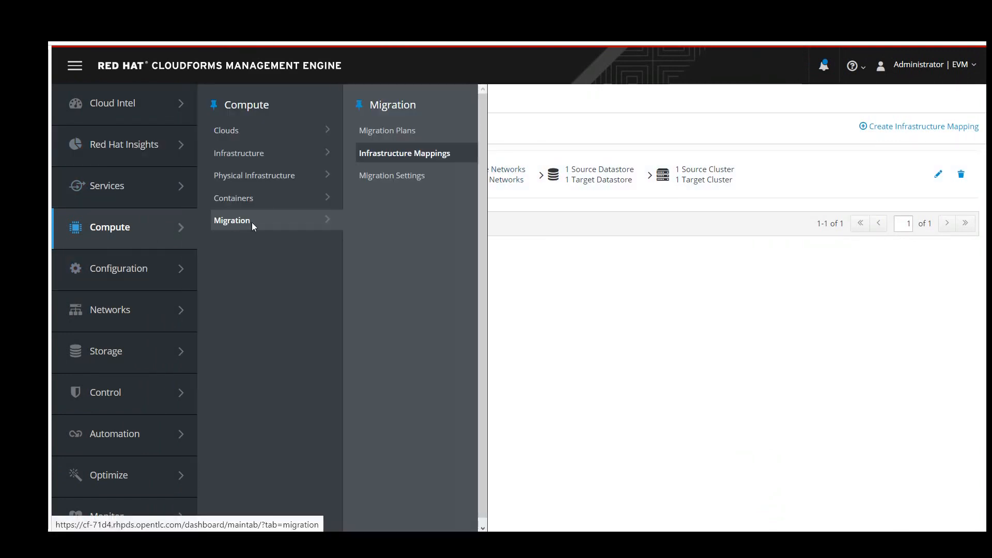
{"action": "left_click", "coordinate": [414, 141]}
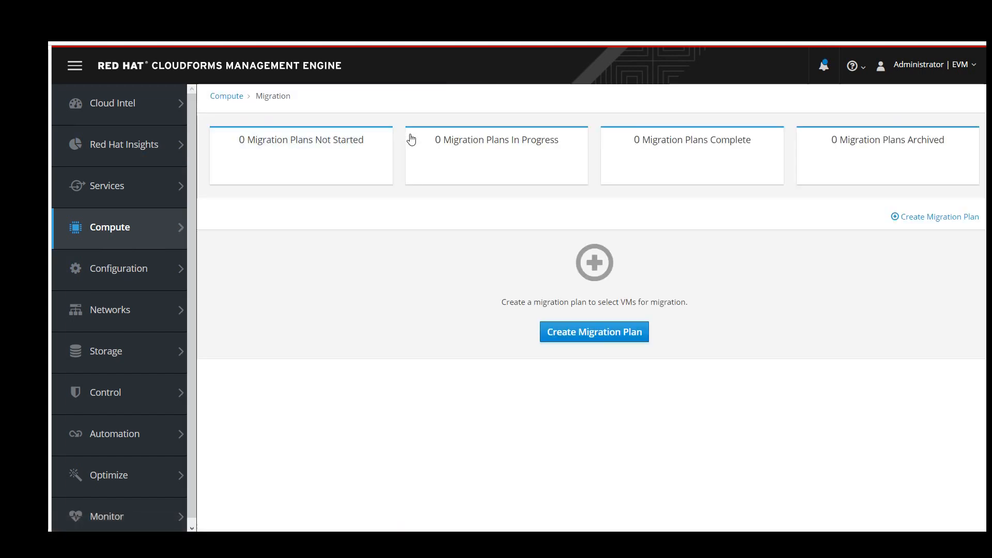
{"action": "left_click", "coordinate": [577, 336]}
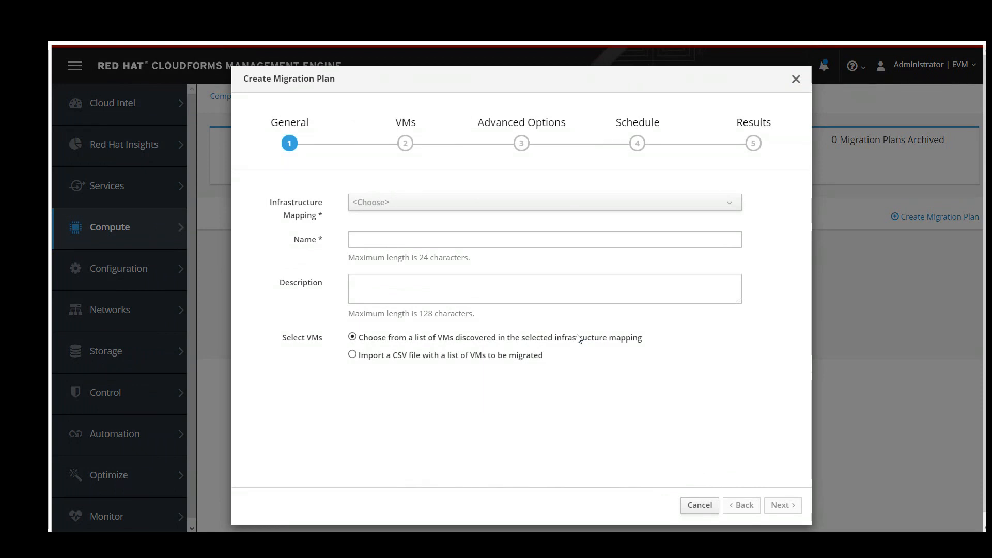
Name the plan 'Migrate DB' on the VMware to RHV mapping and continue to VM selection.
{"action": "left_click", "coordinate": [525, 201]}
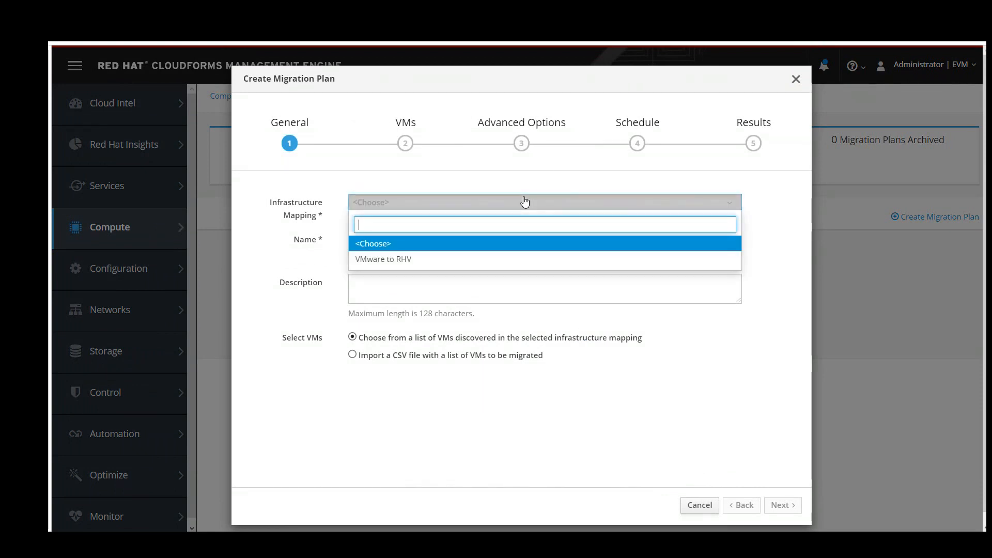
{"action": "left_click", "coordinate": [470, 259]}
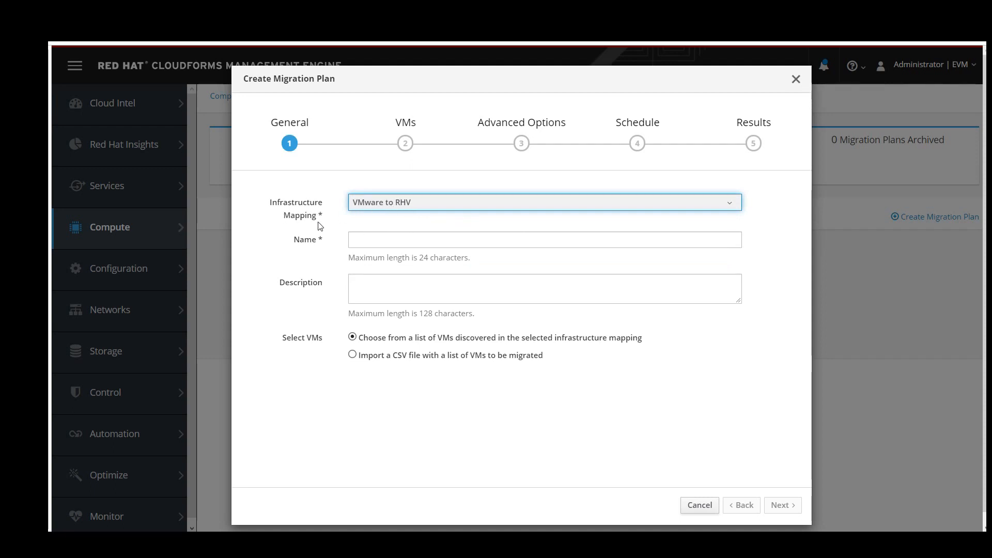
{"action": "left_click", "coordinate": [353, 239]}
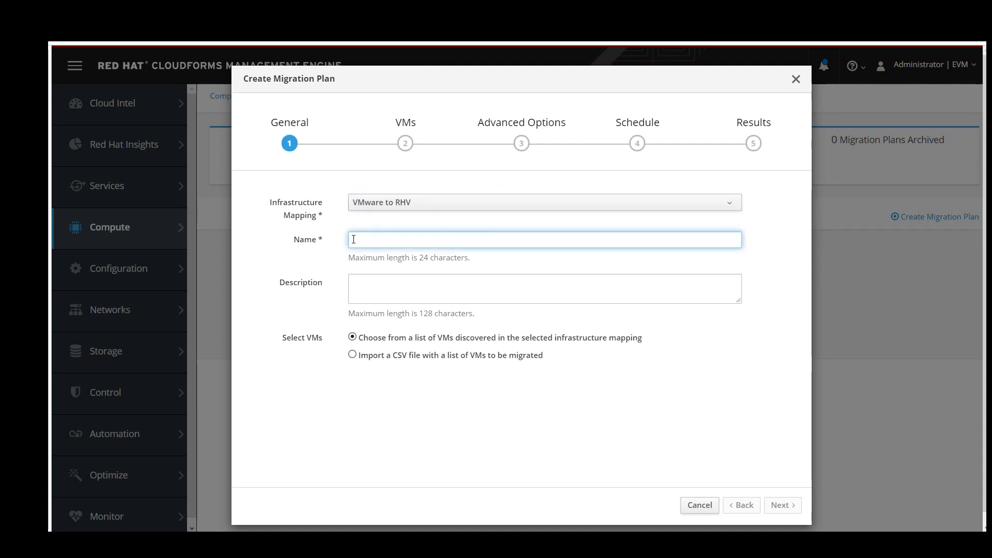
{"action": "type", "text": "Migr"}
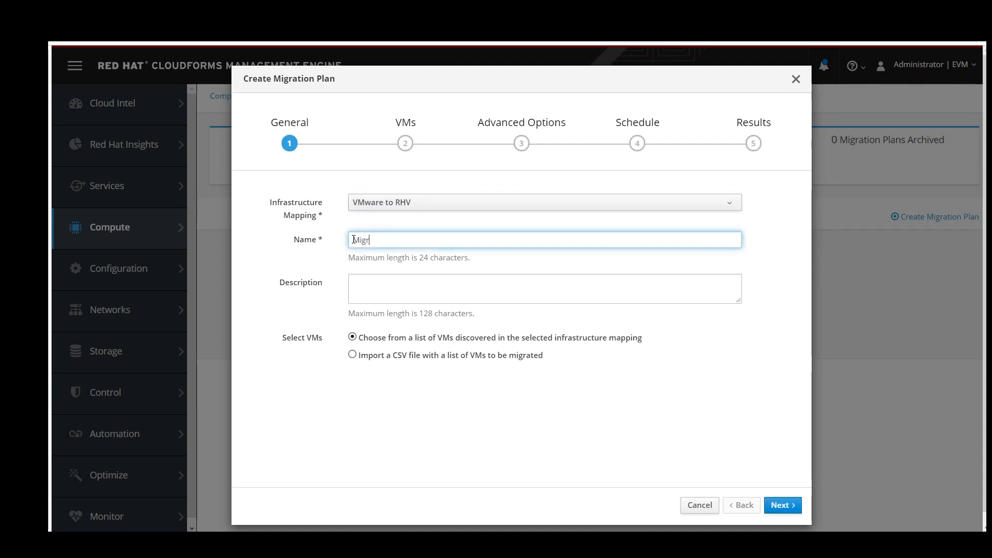
{"action": "type", "text": "ate DB from VMware t"}
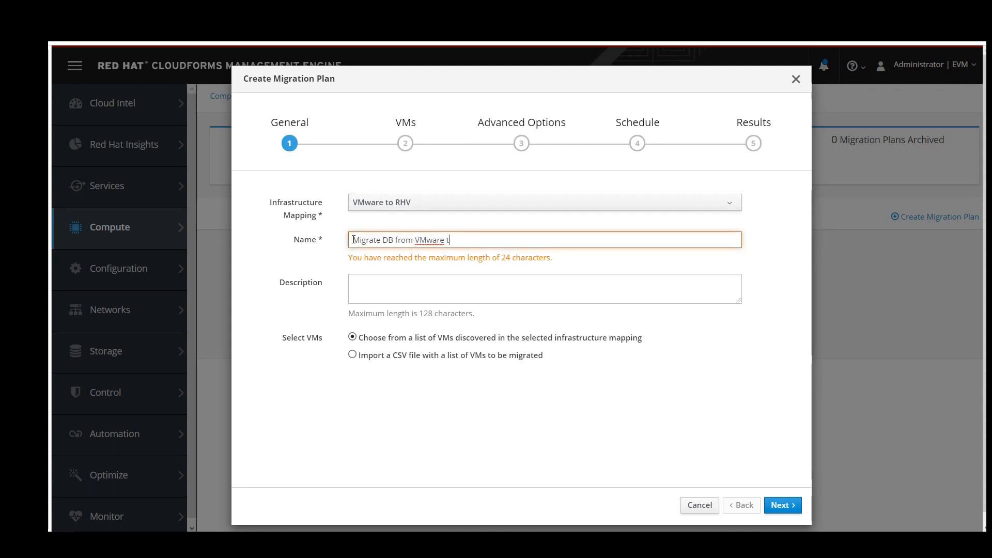
{"action": "key", "text": "BackSpace"}
{"action": "key", "text": "BackSpace"}
{"action": "key", "text": "BackSpace"}
{"action": "key", "text": "BackSpace"}
{"action": "key", "text": "BackSpace"}
{"action": "key", "text": "BackSpace"}
{"action": "key", "text": "BackSpace"}
{"action": "key", "text": "BackSpace"}
{"action": "key", "text": "BackSpace"}
{"action": "key", "text": "BackSpace"}
{"action": "key", "text": "BackSpace"}
{"action": "key", "text": "BackSpace"}
{"action": "key", "text": "BackSpace"}
{"action": "key", "text": "BackSpace"}
{"action": "key", "text": "BackSpace"}
{"action": "key", "text": "BackSpace"}
{"action": "key", "text": "BackSpace"}
{"action": "key", "text": "BackSpace"}
{"action": "key", "text": "BackSpace"}
{"action": "key", "text": "BackSpace"}
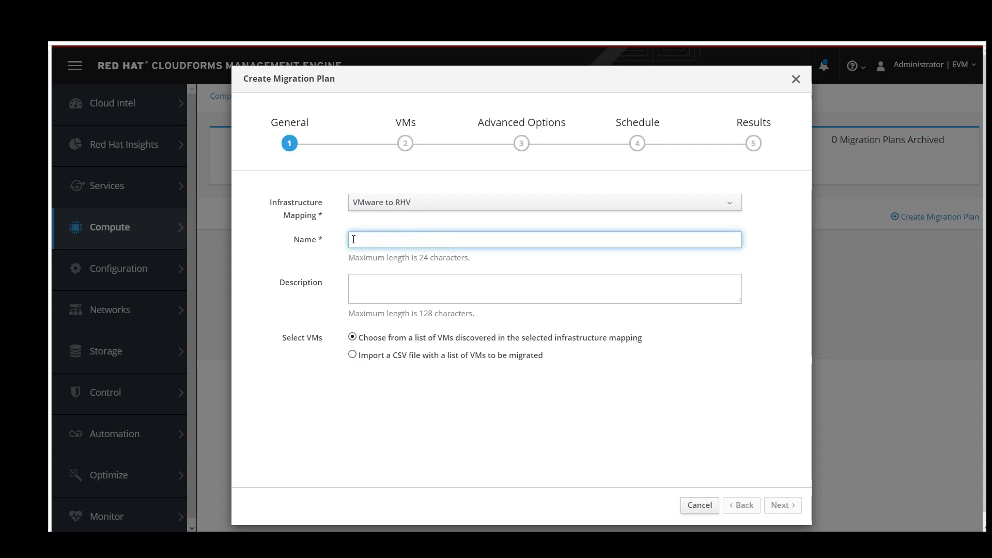
{"action": "type", "text": "Mig"}
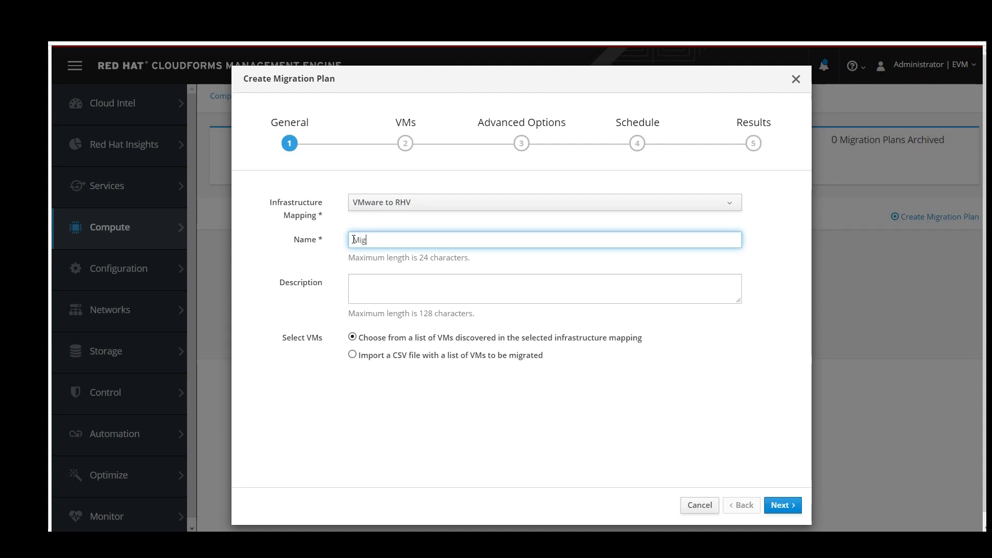
{"action": "type", "text": "rate DB"}
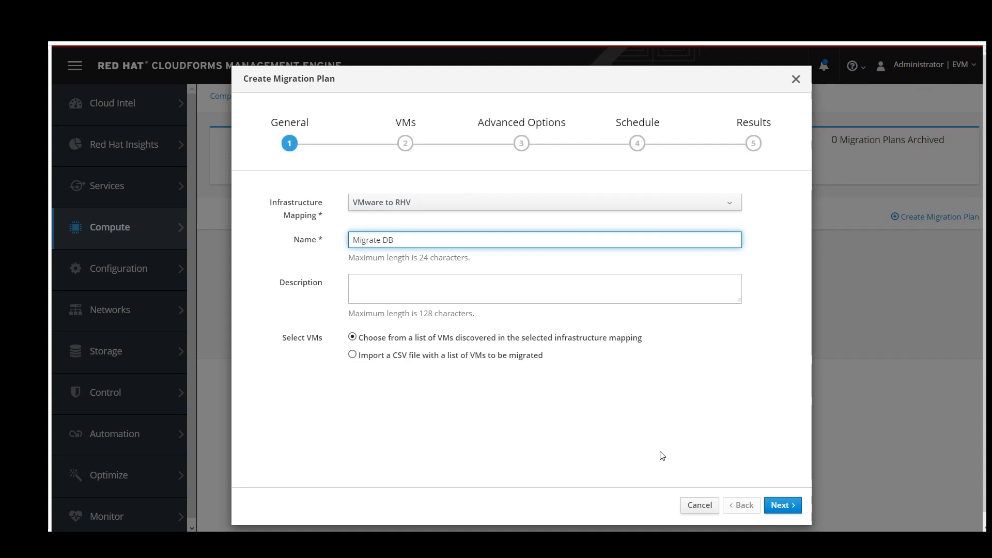
{"action": "left_click", "coordinate": [779, 505]}
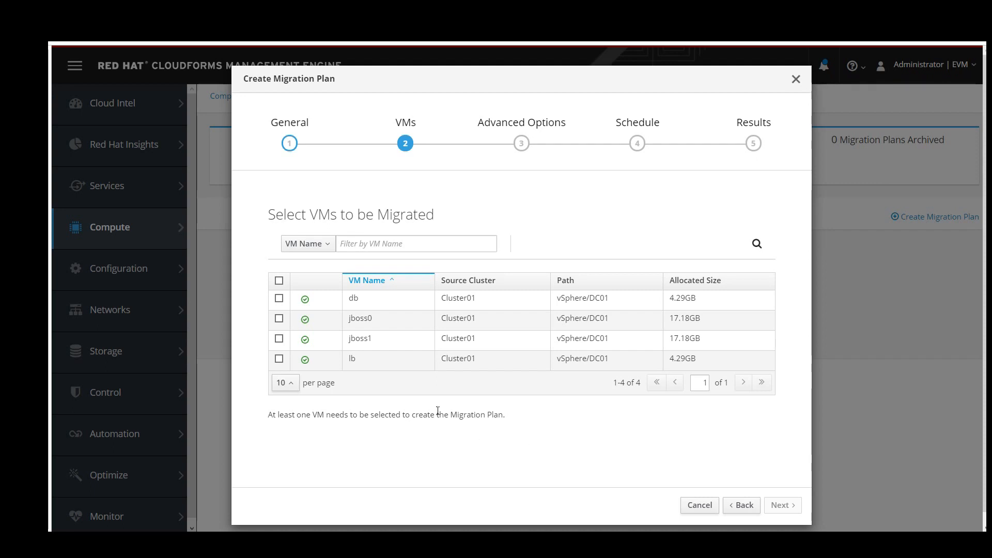
Select the db VM as the plan's only VM and advance to Advanced Options.
{"action": "left_click", "coordinate": [278, 299]}
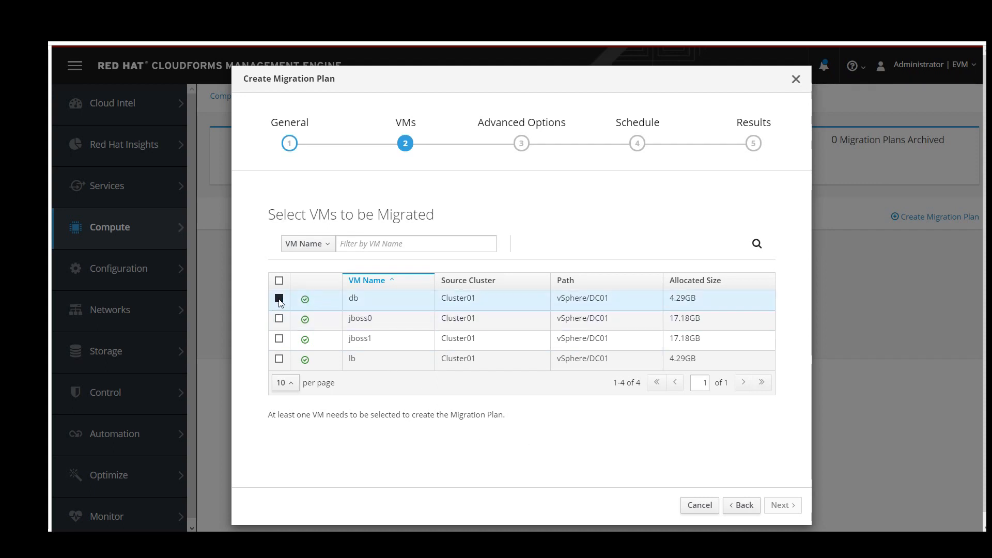
{"action": "left_click", "coordinate": [792, 510]}
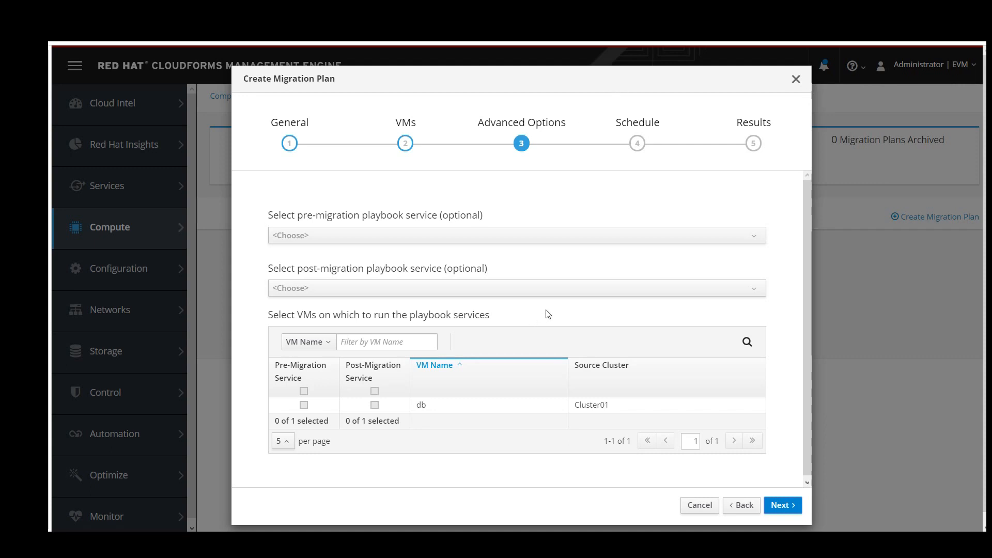
Leave the pre-migration playbook at <Choose> and continue to the Schedule step.
{"action": "left_click", "coordinate": [527, 240]}
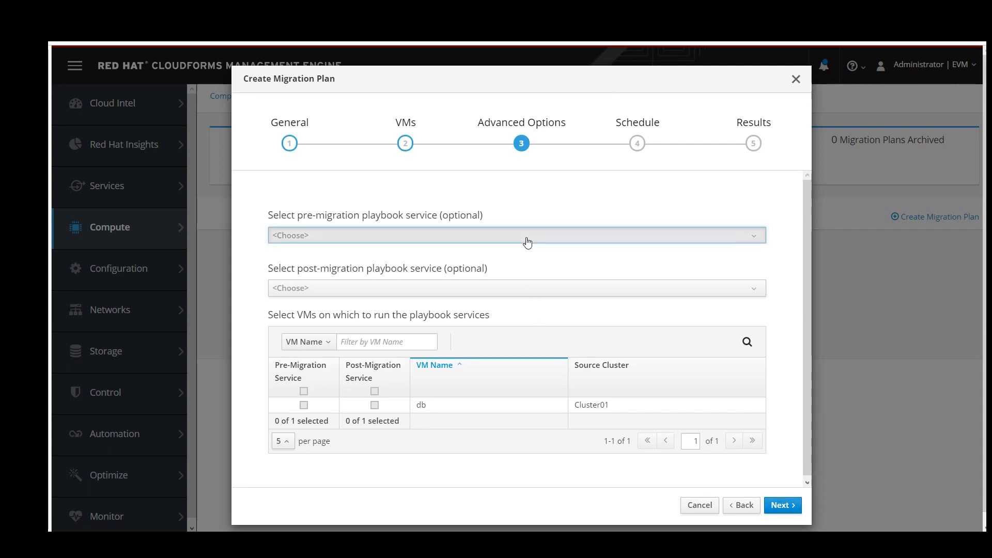
{"action": "left_click", "coordinate": [527, 243]}
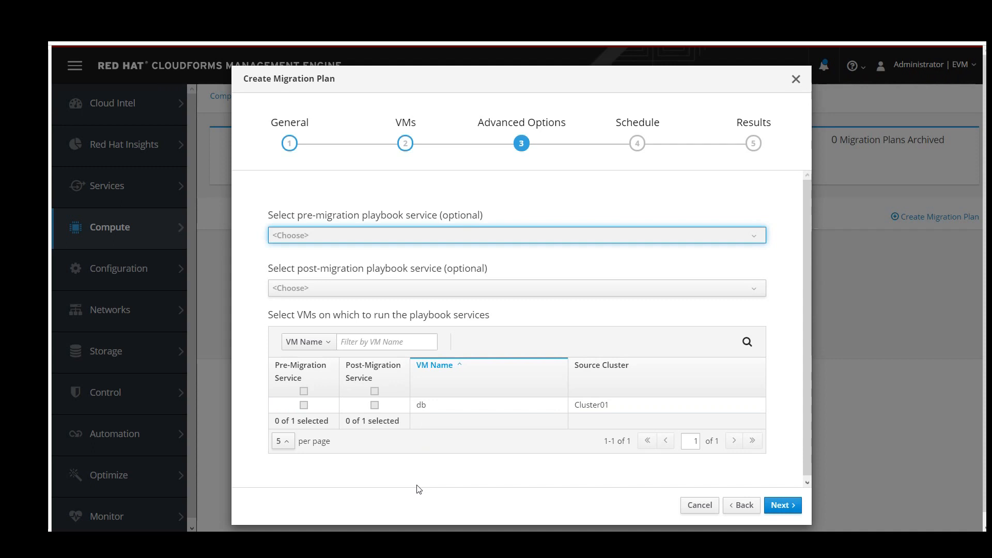
{"action": "left_click", "coordinate": [774, 506]}
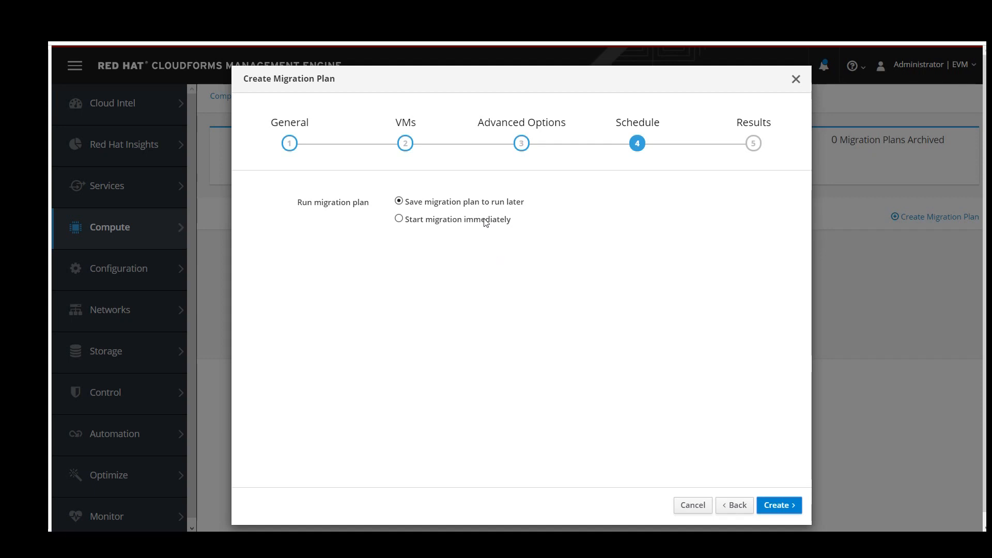
Create the Migrate DB plan with 'Start migration immediately' selected, then close the results dialog.
{"action": "left_click", "coordinate": [398, 219]}
{"action": "left_click", "coordinate": [778, 505]}
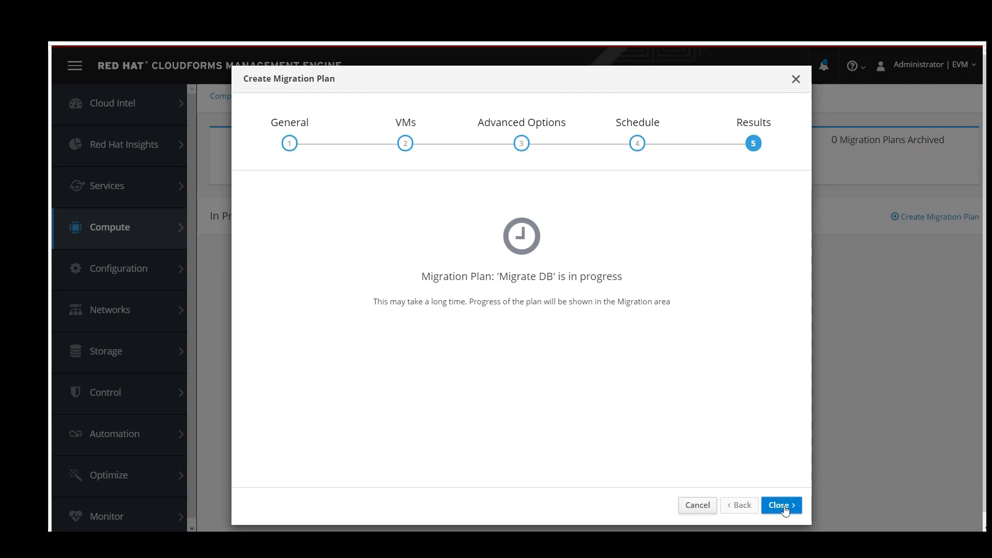
{"action": "left_click", "coordinate": [784, 508]}
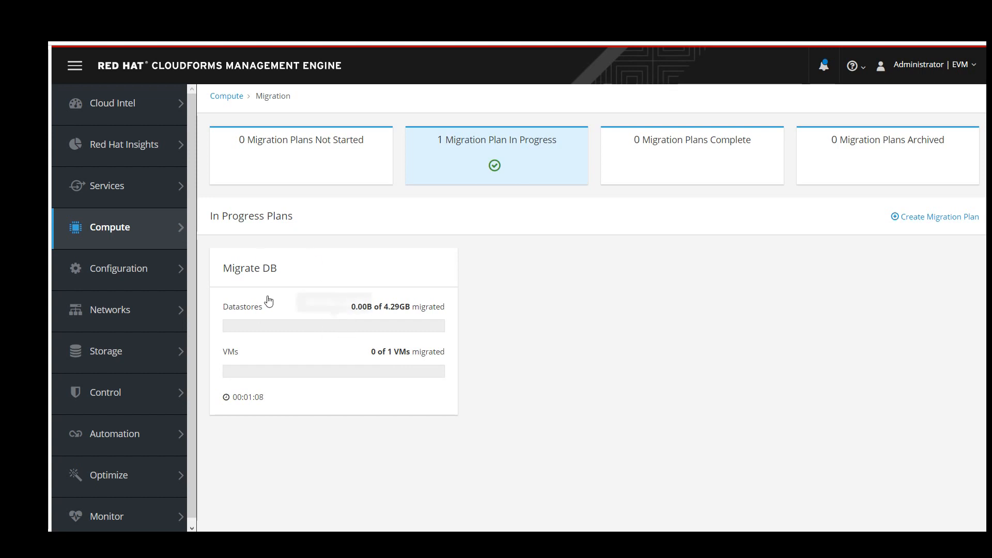
Open the Migrate DB plan details, then enter the admin user name and password on the RHV login page.
{"action": "left_click", "coordinate": [356, 284]}
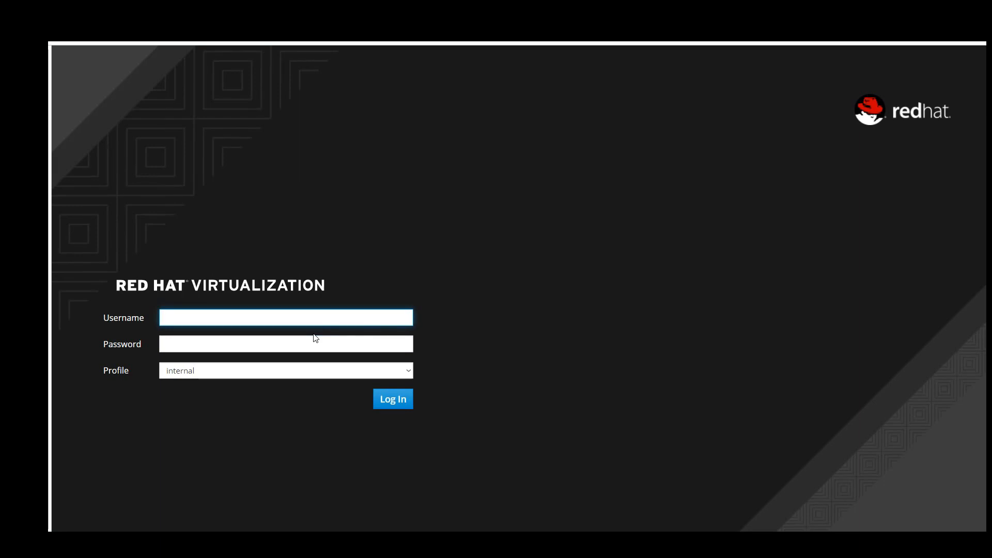
{"action": "type", "text": "admin"}
{"action": "key", "text": "Tab"}
{"action": "type", "text": "••••"}
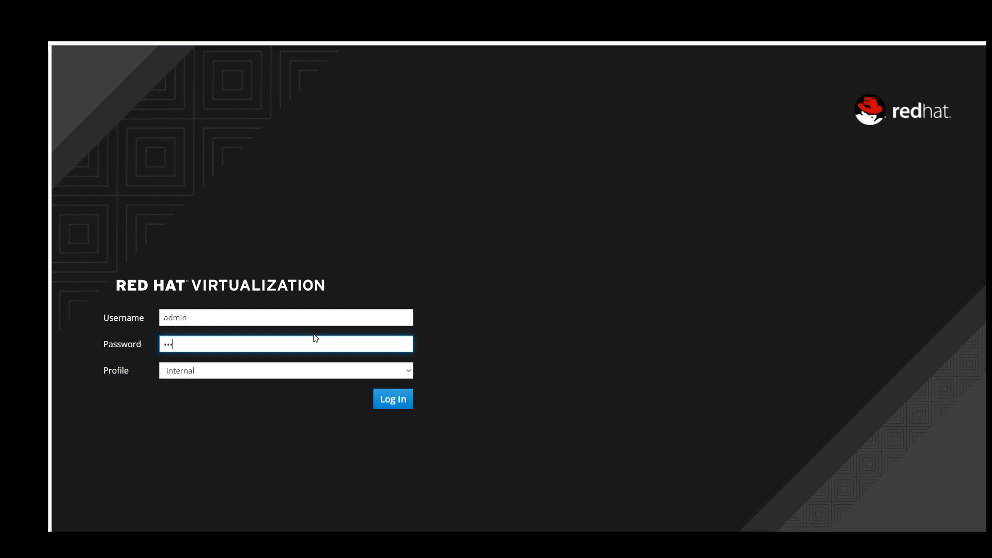
{"action": "type", "text": "•••"}
{"action": "left_click", "coordinate": [405, 409]}
Log in to RHV, open CoolDataCenter, and refresh the Virtual Machines list showing rhel-7.4.
{"action": "left_click", "coordinate": [405, 409]}
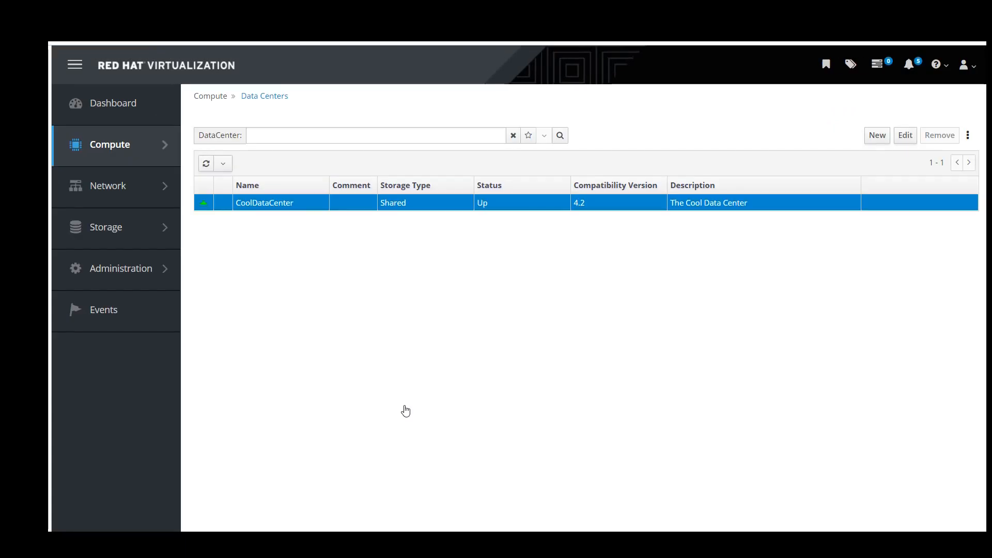
{"action": "left_click", "coordinate": [285, 204]}
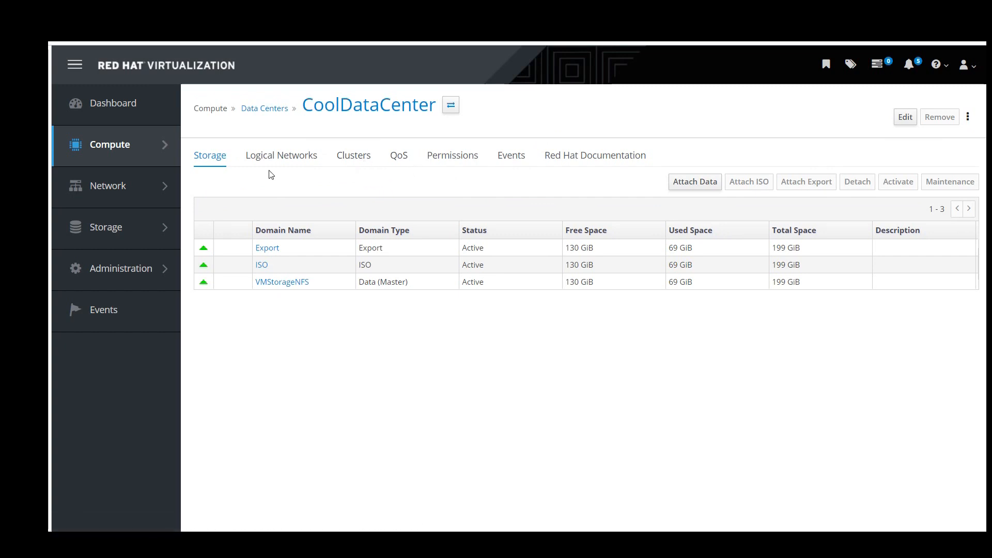
{"action": "mouse_move", "coordinate": [138, 152]}
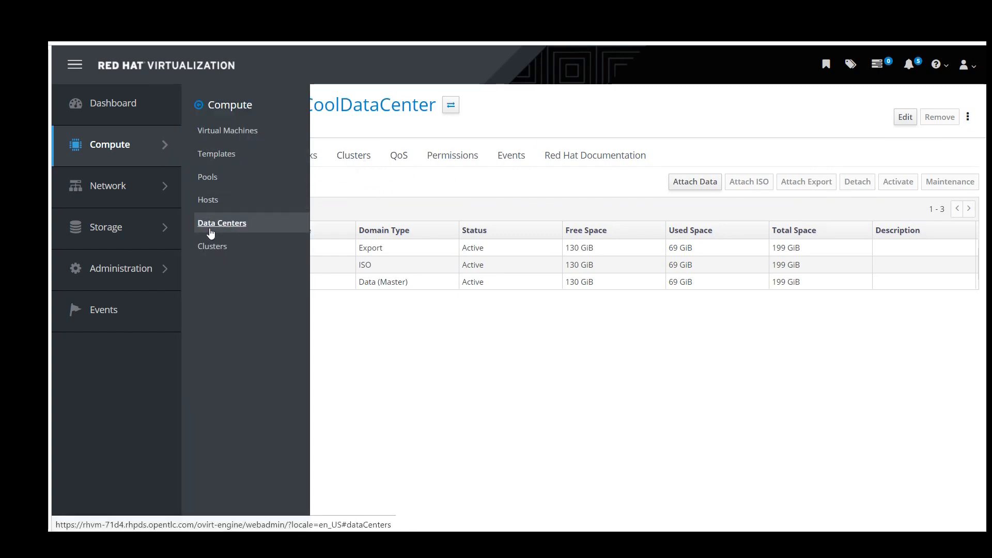
{"action": "left_click", "coordinate": [231, 133]}
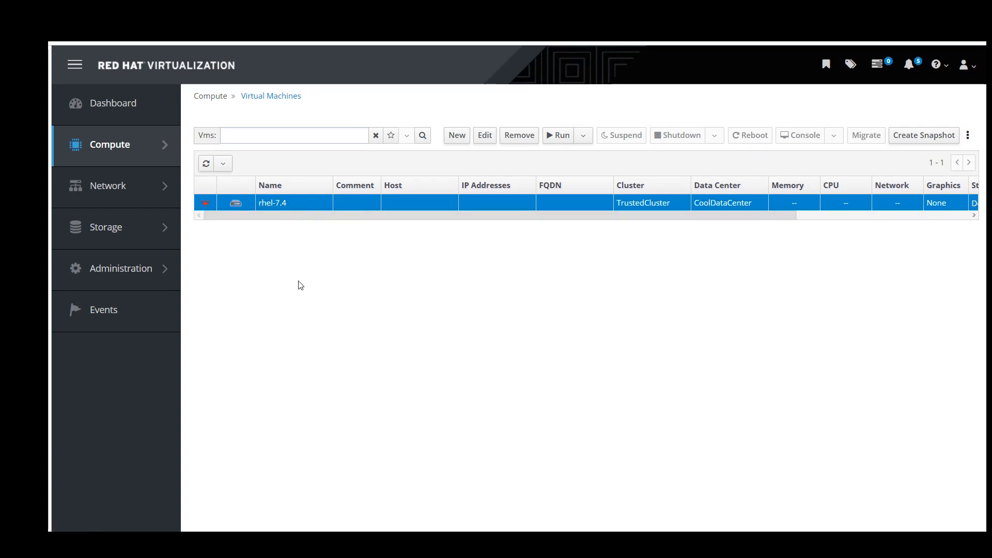
{"action": "left_click", "coordinate": [205, 163]}
{"action": "left_click", "coordinate": [205, 163]}
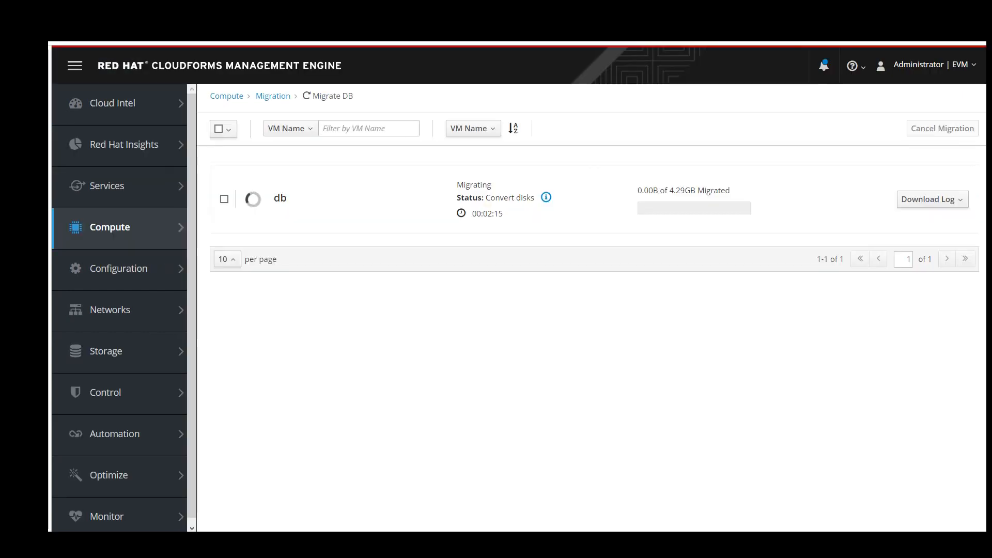
Go to Compute > Migration > Infrastructure Mappings and begin a new infrastructure mapping.
{"action": "mouse_move", "coordinate": [93, 237]}
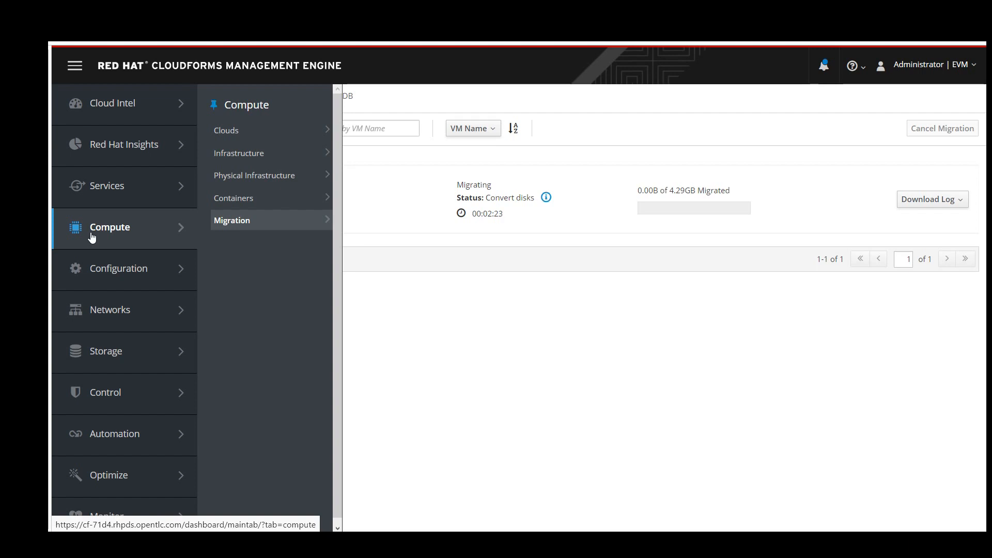
{"action": "mouse_move", "coordinate": [279, 154]}
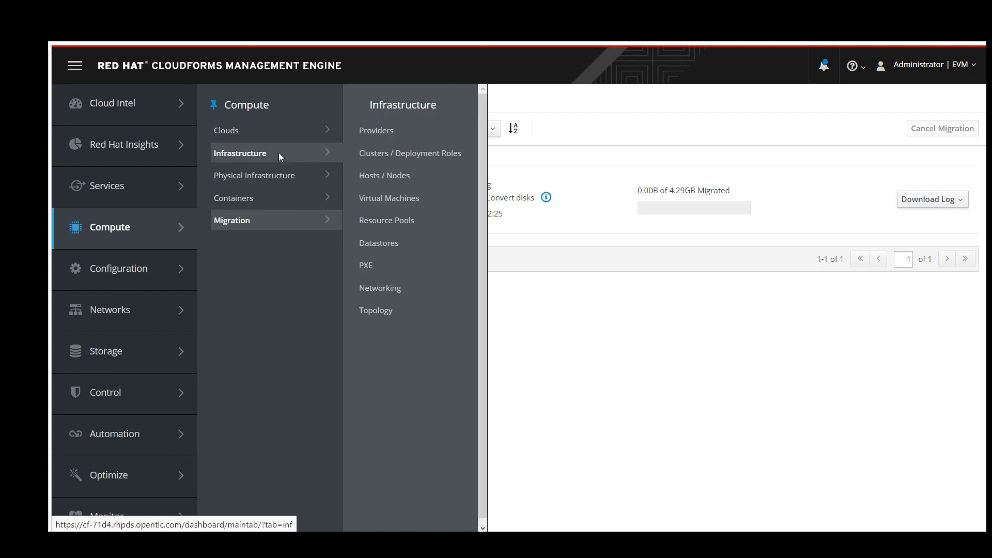
{"action": "mouse_move", "coordinate": [265, 223]}
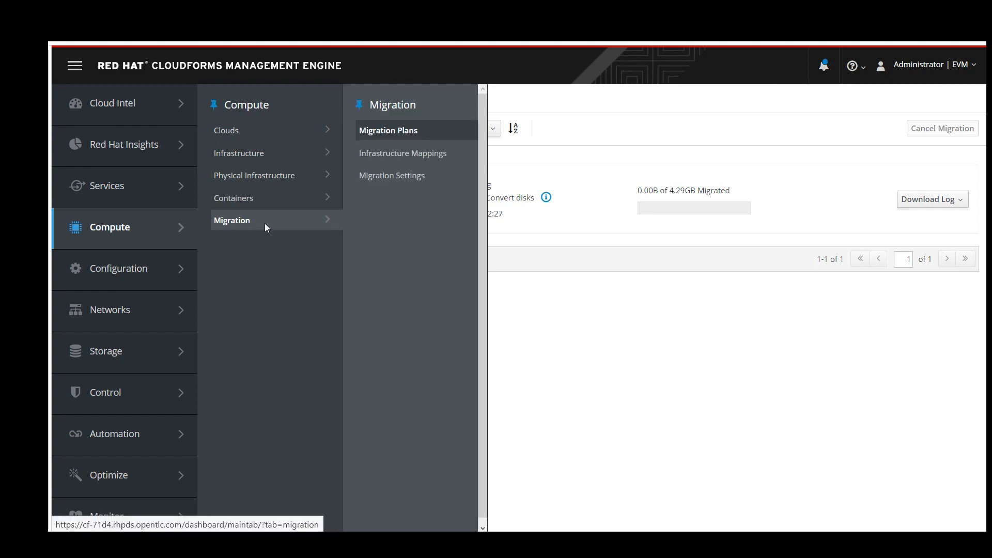
{"action": "left_click", "coordinate": [421, 156]}
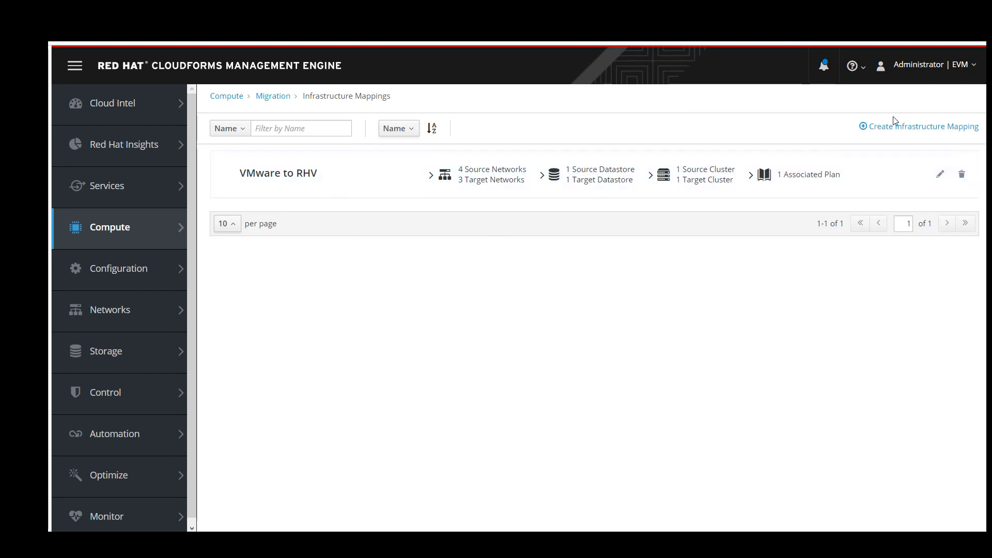
{"action": "left_click", "coordinate": [897, 129]}
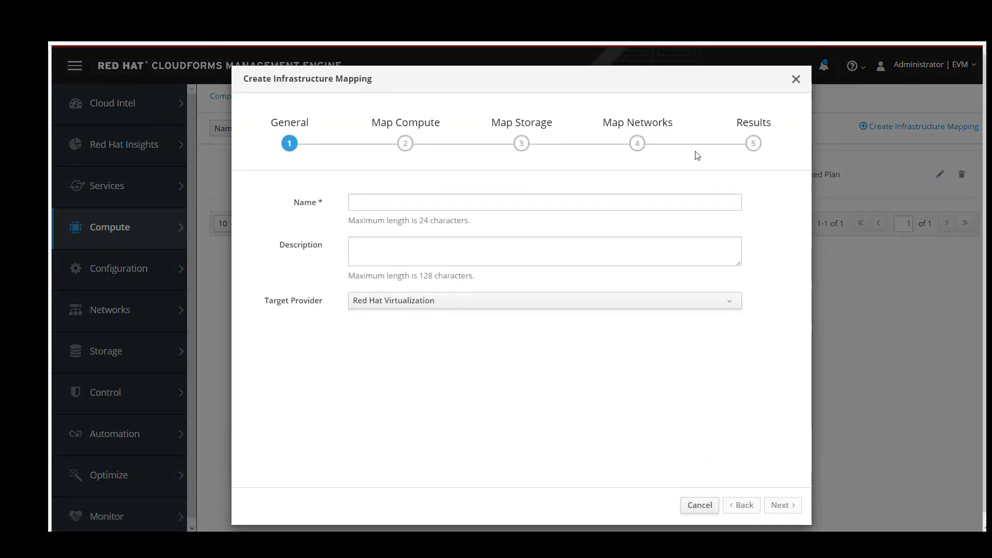
Name the mapping 'VMware to OpenStack' with Red Hat OpenStack Platform as target provider, then continue.
{"action": "left_click", "coordinate": [538, 198]}
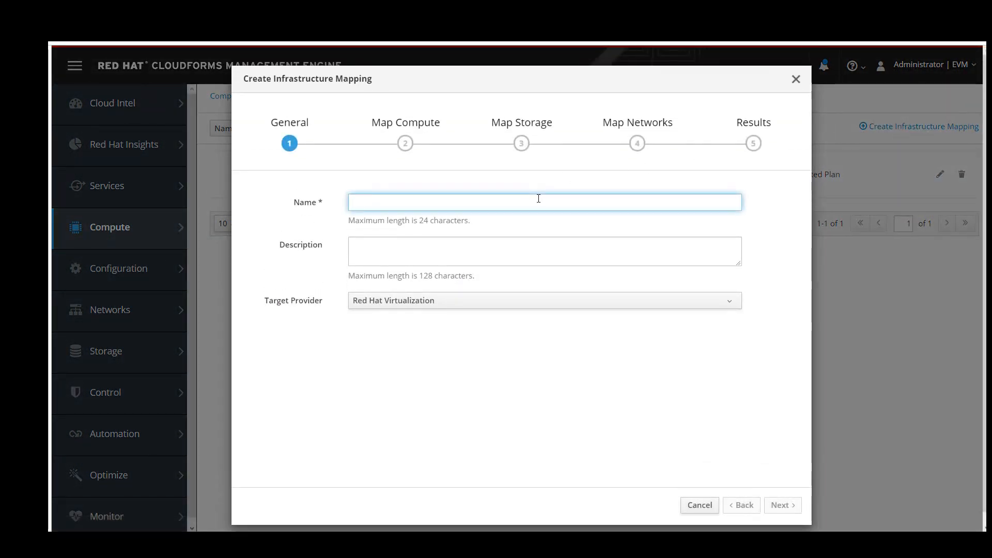
{"action": "type", "text": "VMware "}
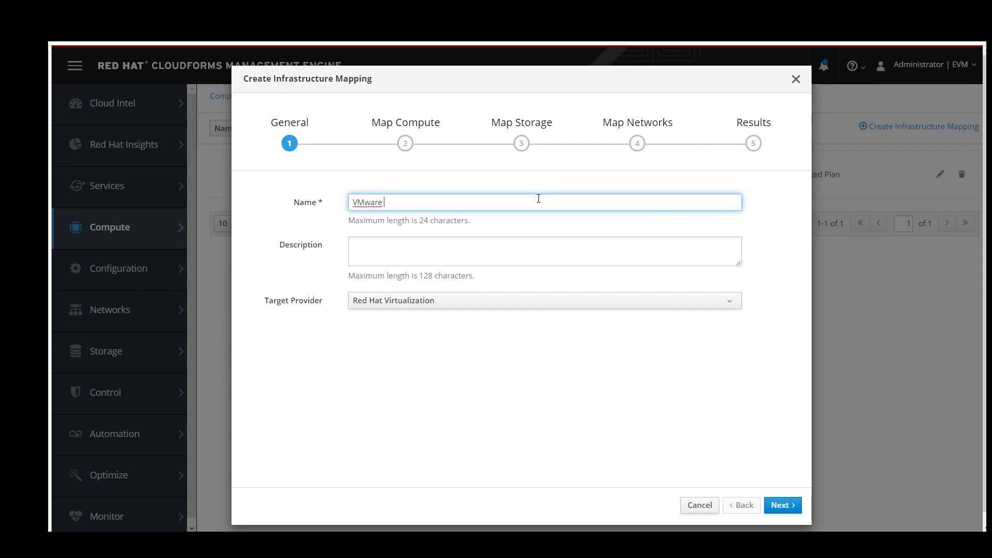
{"action": "type", "text": "to OP"}
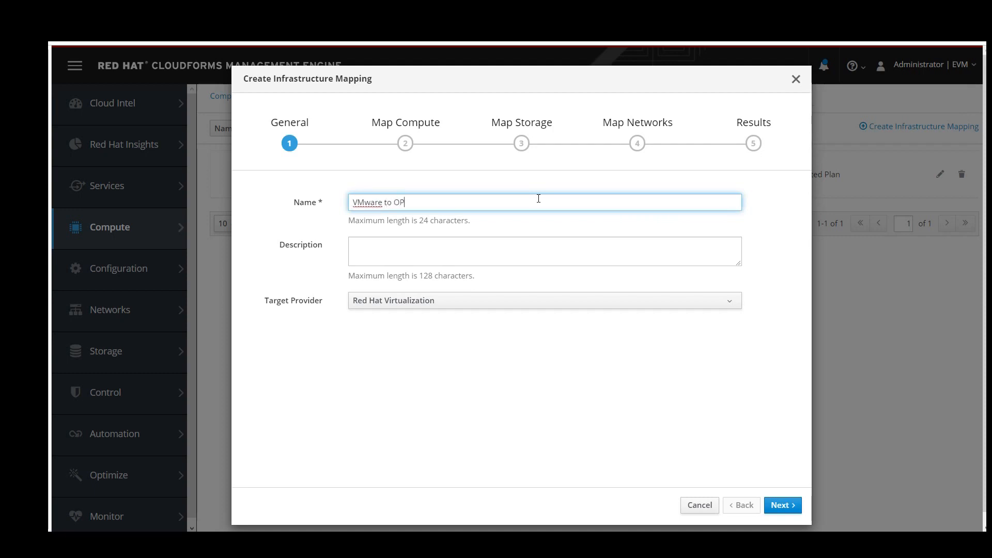
{"action": "type", "text": "penStack"}
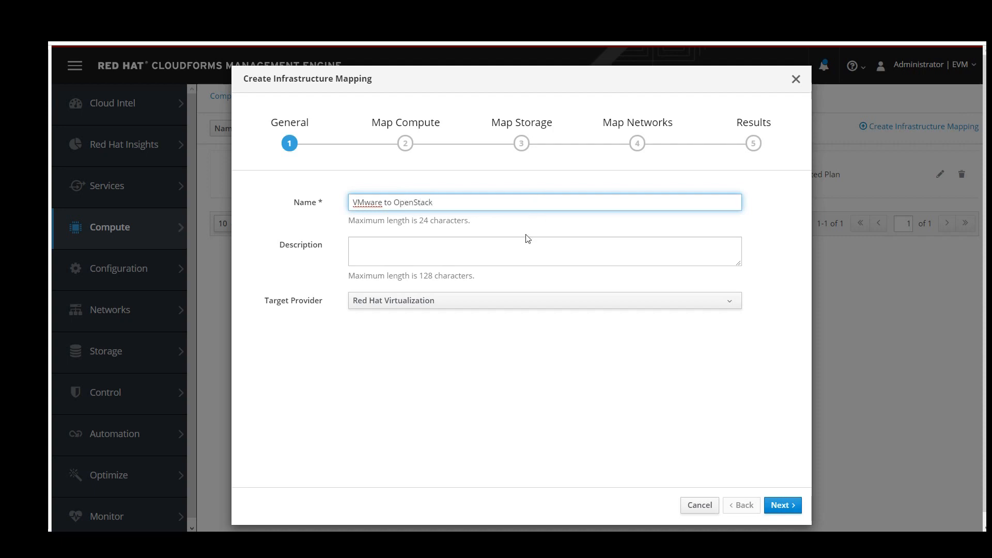
{"action": "left_click", "coordinate": [476, 300]}
{"action": "left_click", "coordinate": [453, 354]}
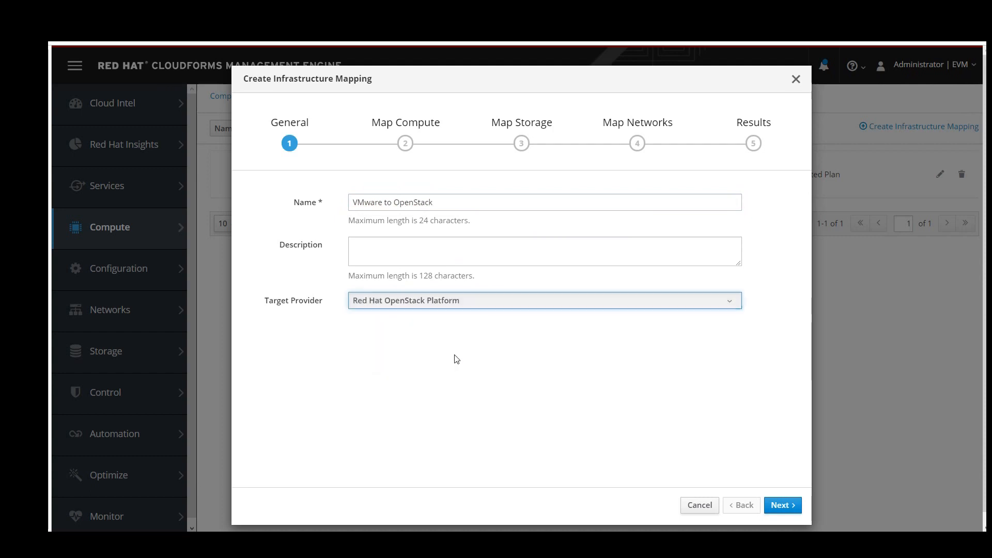
{"action": "left_click", "coordinate": [775, 505]}
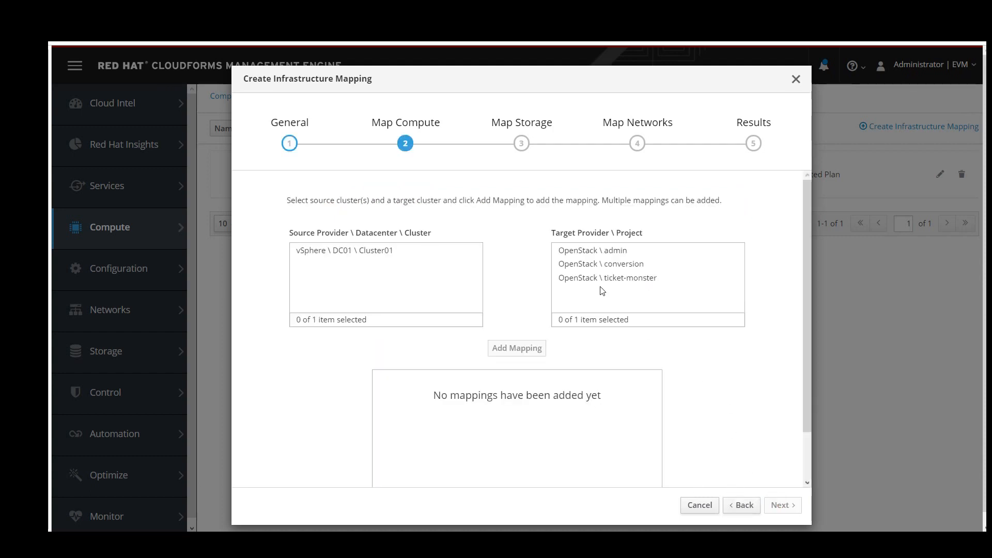
Map the Cluster01 cluster to the ticket-monster OpenStack project and continue to storage.
{"action": "left_click", "coordinate": [391, 252]}
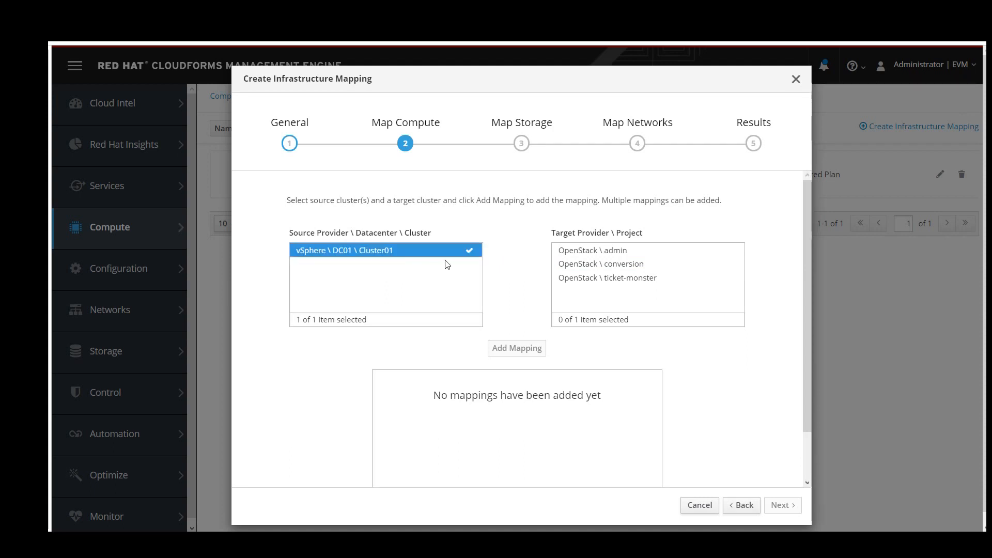
{"action": "left_click", "coordinate": [586, 282]}
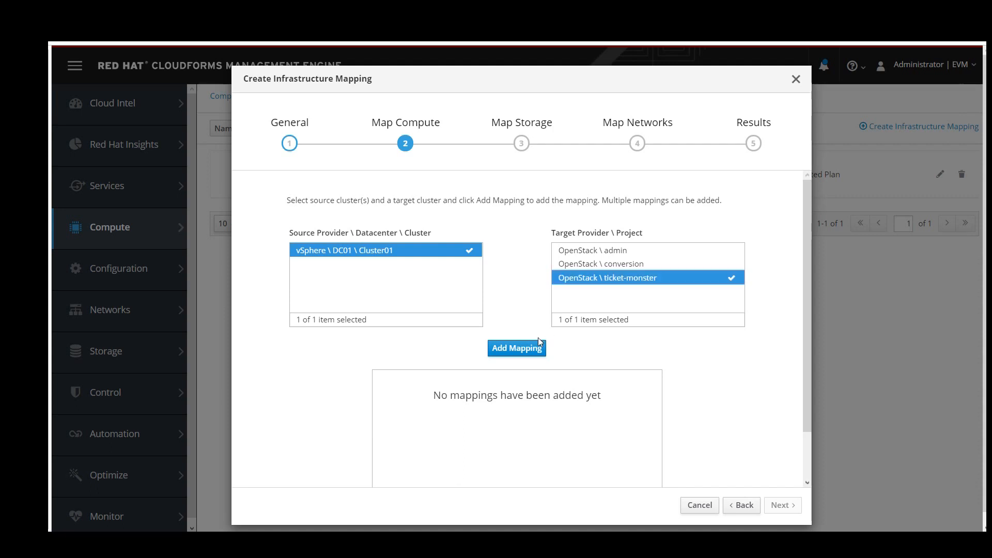
{"action": "left_click", "coordinate": [526, 349]}
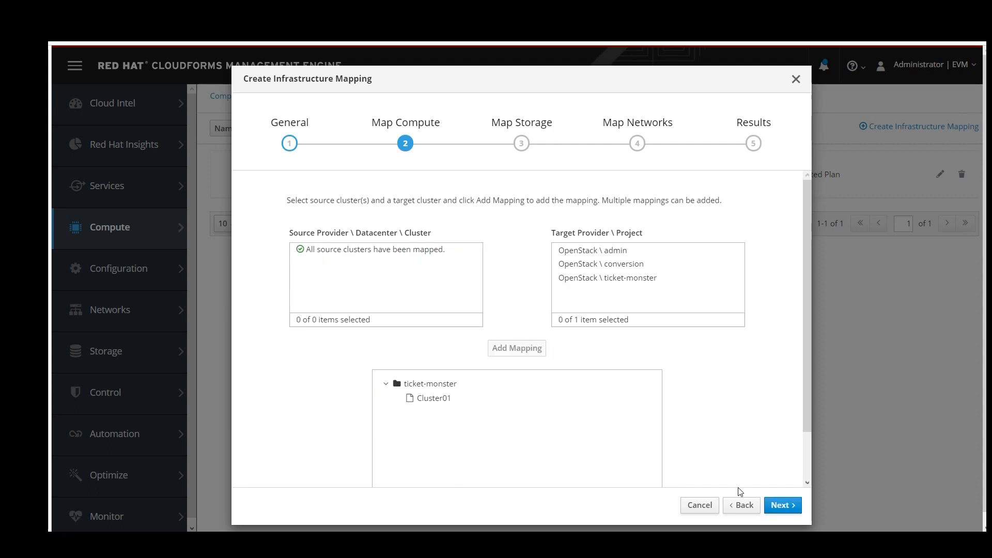
{"action": "left_click", "coordinate": [781, 505]}
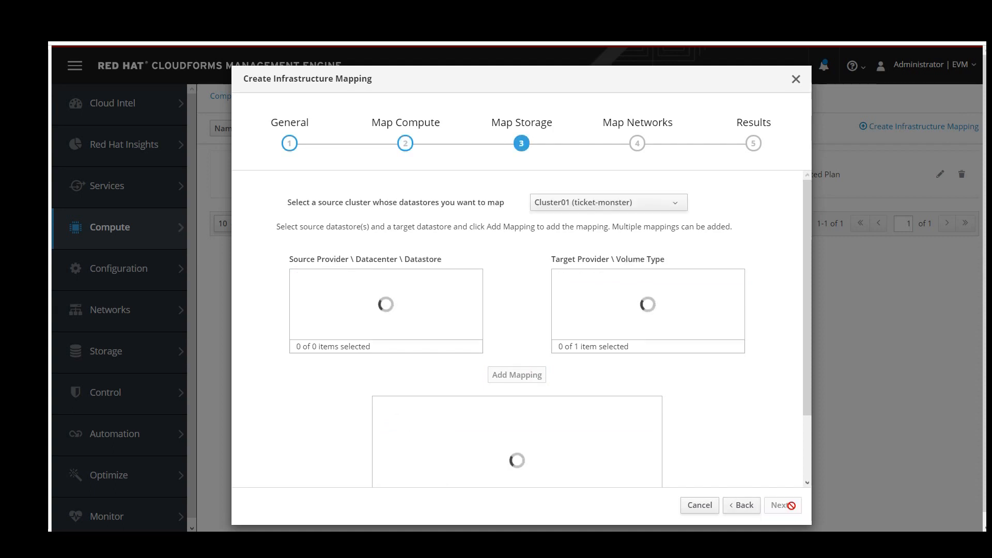
Map the vSphere Datastore to OpenStack default_store and continue to networks.
{"action": "left_click", "coordinate": [372, 281]}
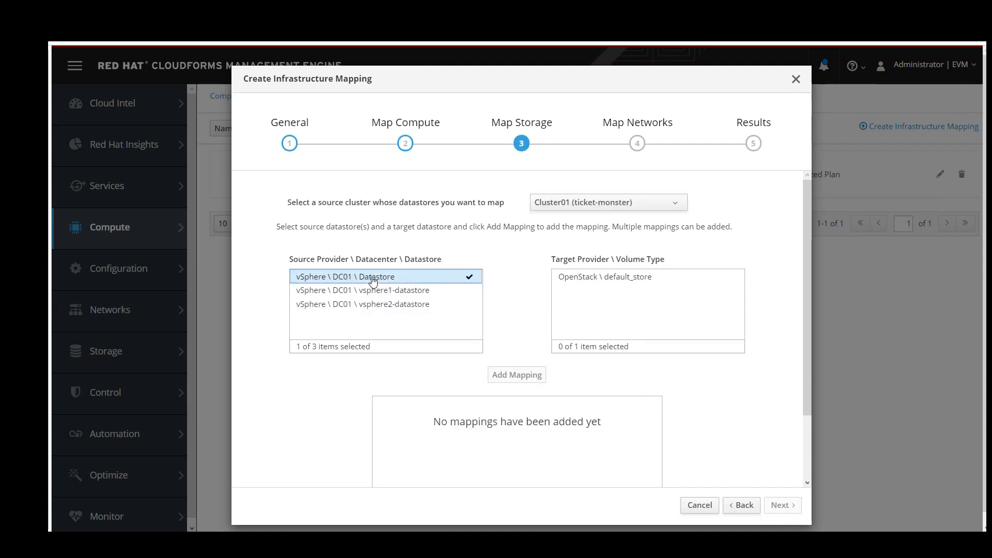
{"action": "left_click", "coordinate": [624, 280]}
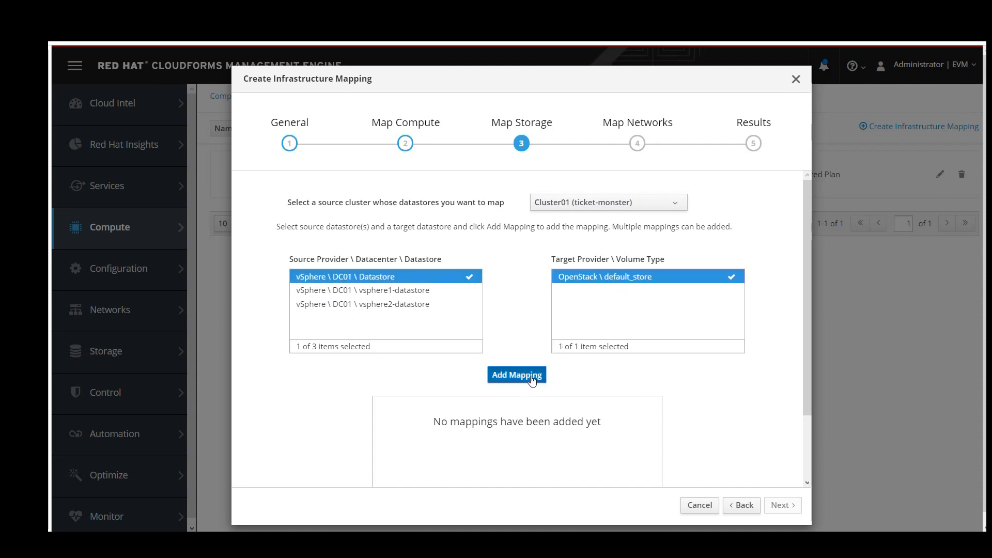
{"action": "left_click", "coordinate": [532, 380]}
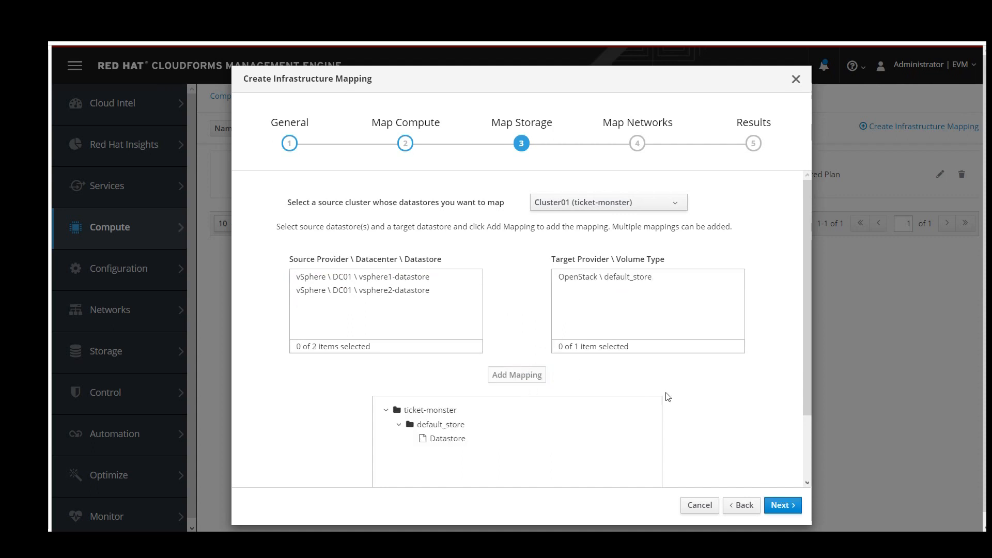
{"action": "left_click", "coordinate": [780, 506]}
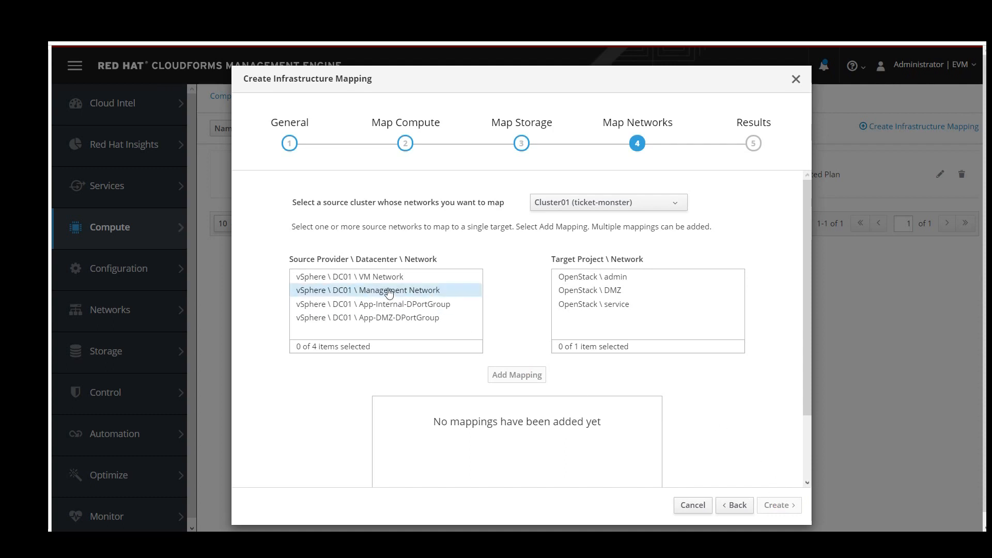
Map VM Network to the OpenStack service network and Management Network to admin.
{"action": "left_click", "coordinate": [376, 279]}
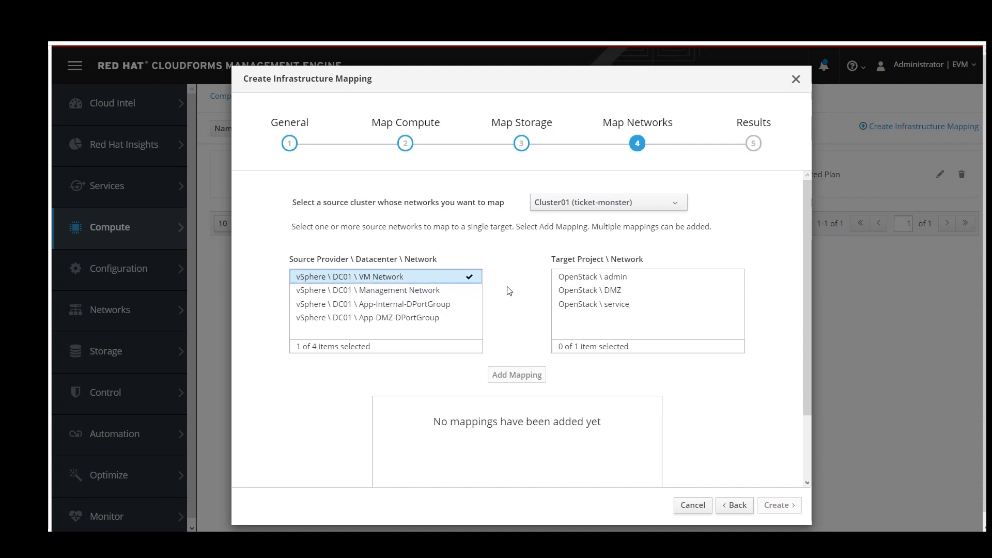
{"action": "left_click", "coordinate": [606, 305]}
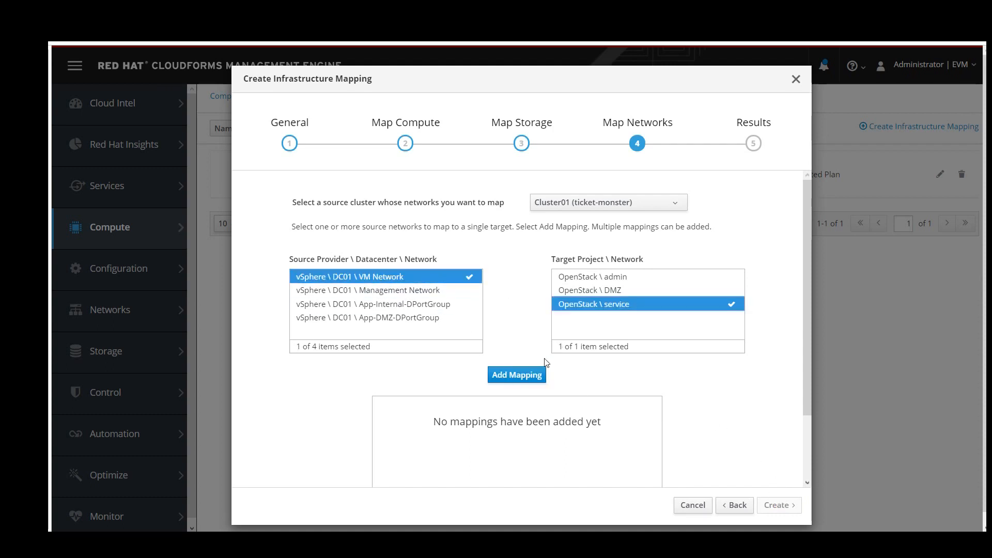
{"action": "left_click", "coordinate": [526, 375]}
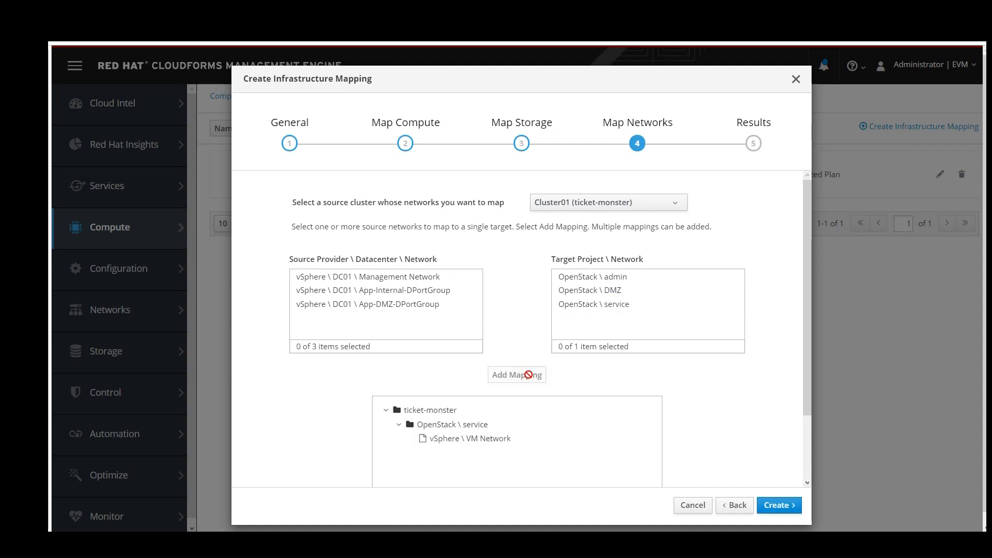
{"action": "left_click", "coordinate": [435, 280]}
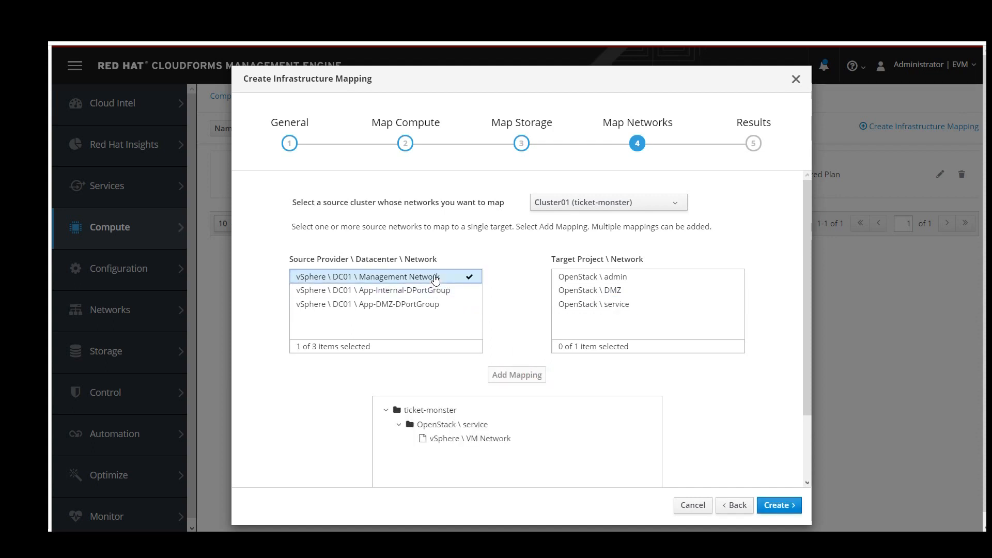
{"action": "left_click", "coordinate": [585, 277]}
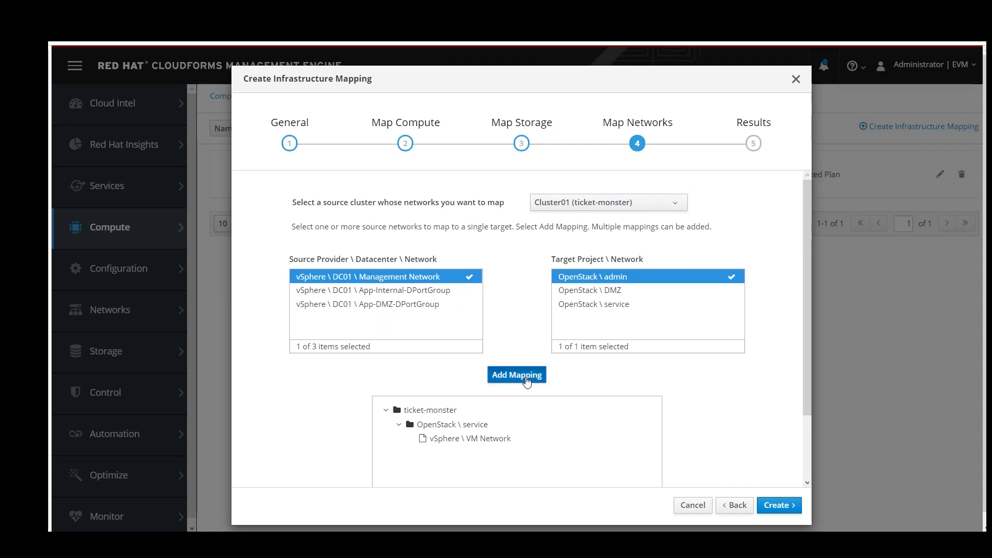
{"action": "left_click", "coordinate": [525, 382]}
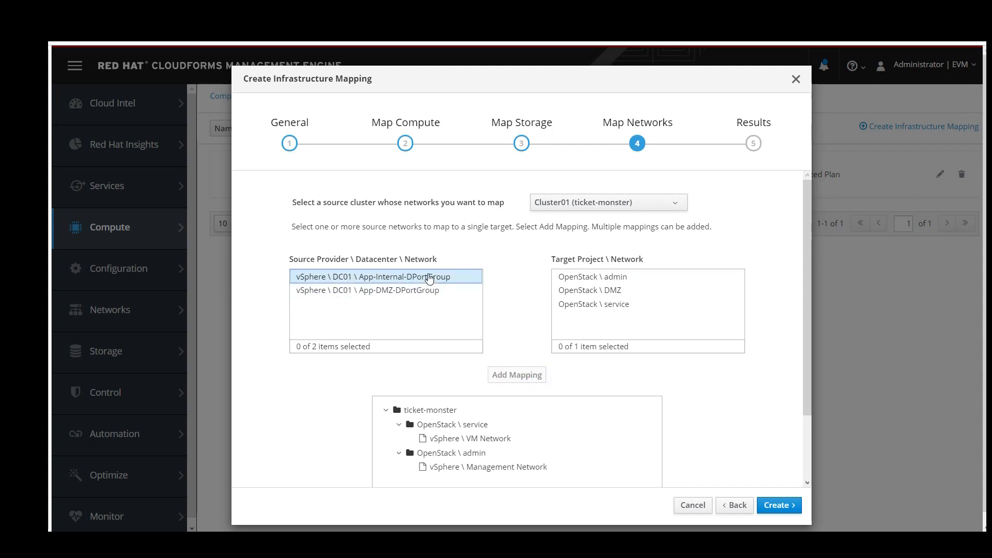
Map App-Internal-DPortGroup to service and App-DMZ-DPortGroup to DMZ, then create the mapping.
{"action": "left_click", "coordinate": [428, 278]}
{"action": "left_click", "coordinate": [593, 305]}
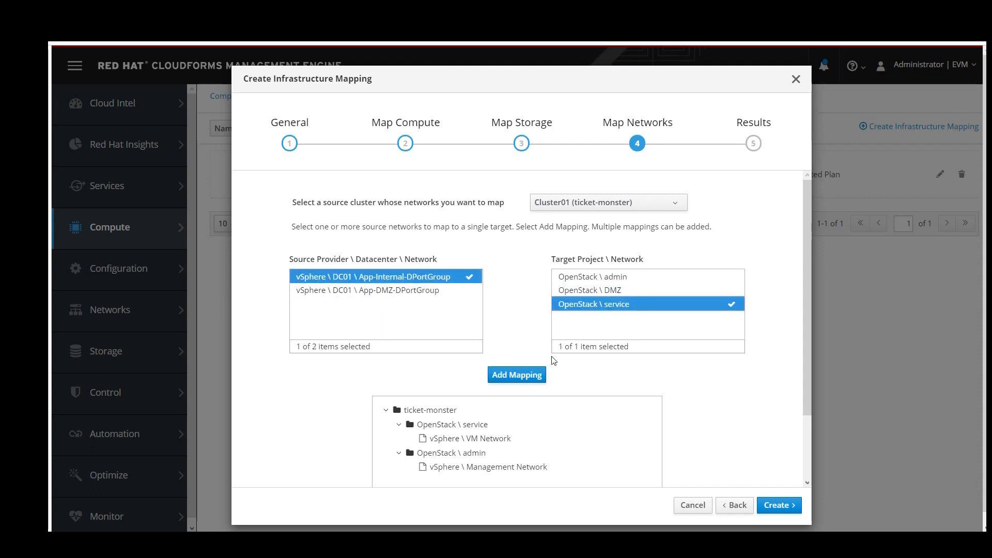
{"action": "left_click", "coordinate": [526, 377]}
{"action": "left_click", "coordinate": [436, 279]}
{"action": "left_click", "coordinate": [572, 292]}
{"action": "left_click", "coordinate": [525, 376]}
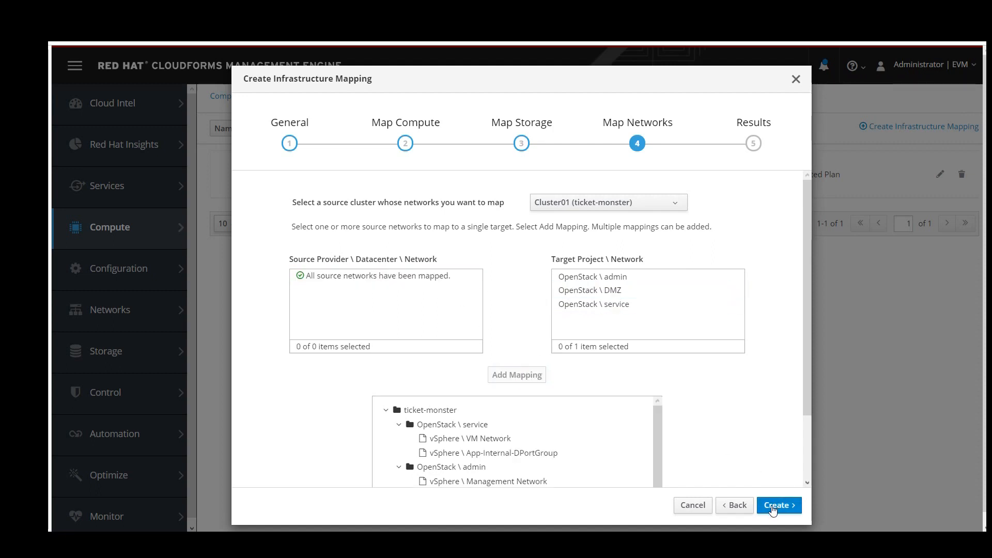
{"action": "left_click", "coordinate": [773, 508]}
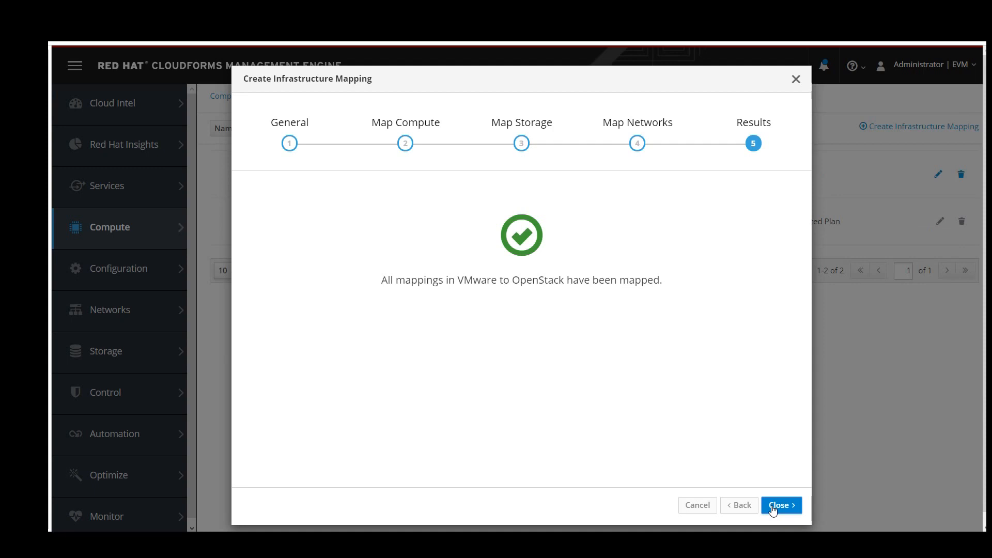
Close the mapping wizard and open the in-progress Migrate DB plan from Migration Plans.
{"action": "left_click", "coordinate": [772, 509]}
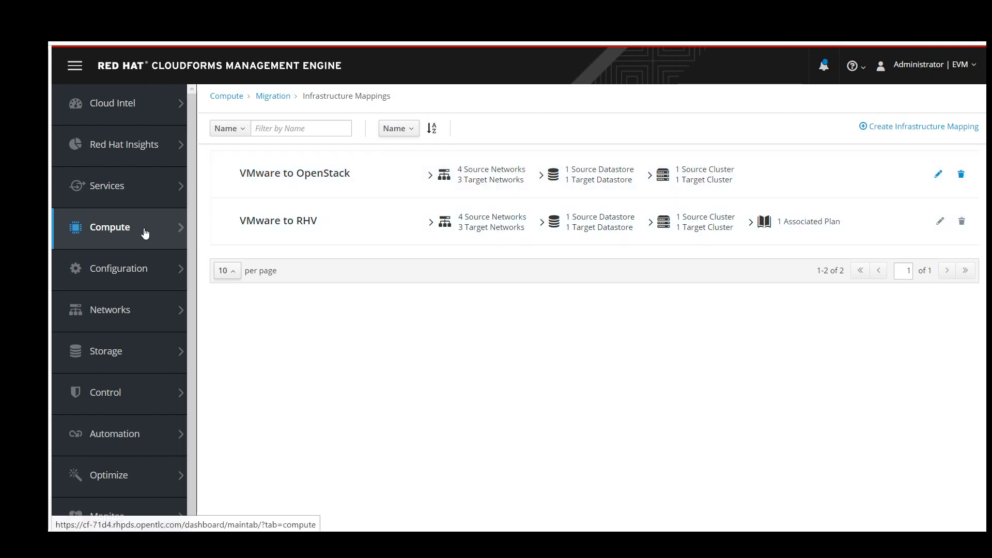
{"action": "mouse_move", "coordinate": [144, 233]}
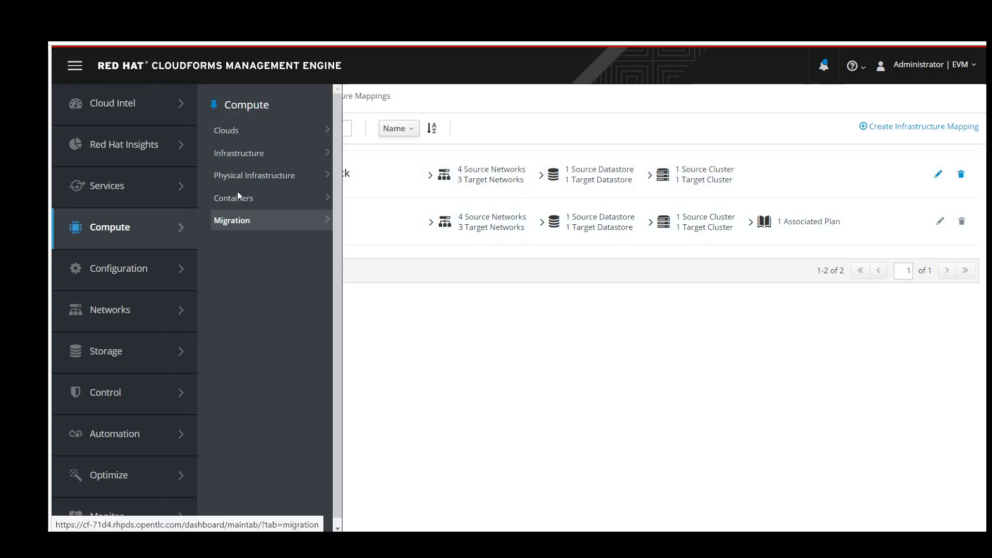
{"action": "mouse_move", "coordinate": [235, 228]}
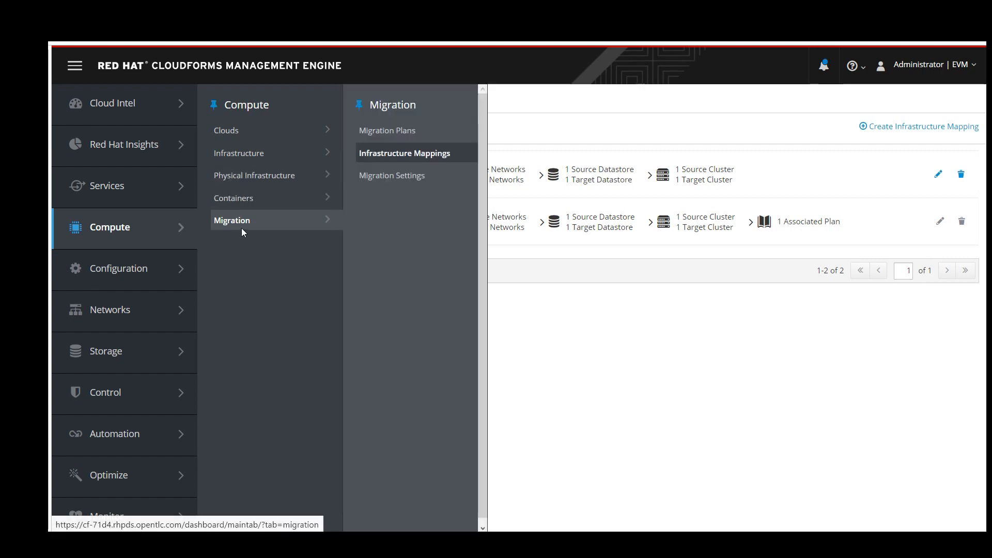
{"action": "left_click", "coordinate": [400, 130]}
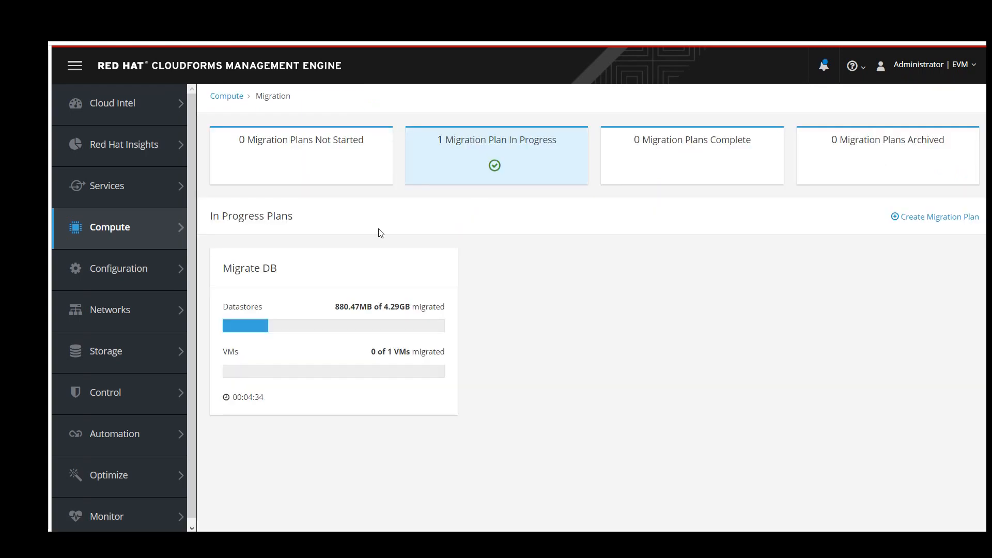
{"action": "left_click", "coordinate": [328, 284]}
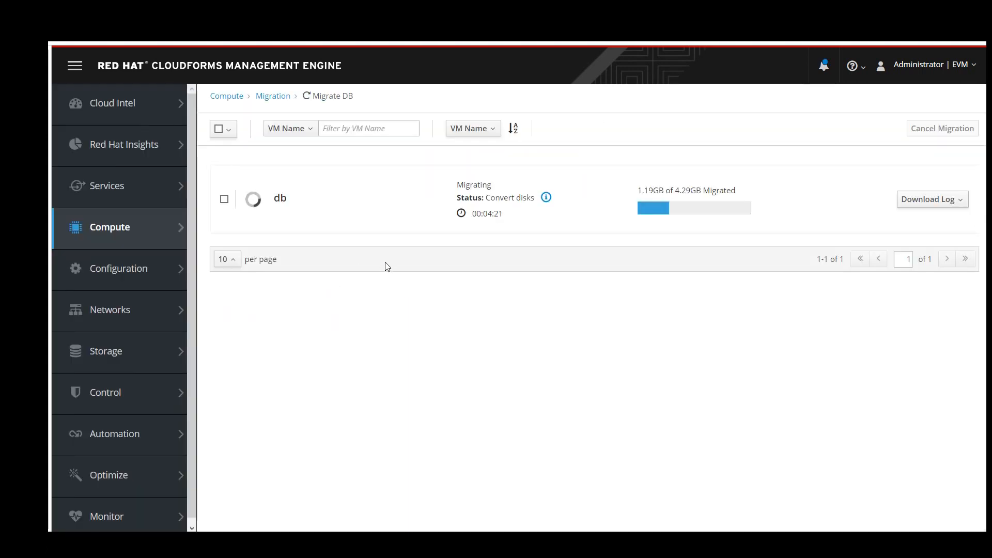
Check the db VM's row in the plan, then return to the Migration Plans overview.
{"action": "left_click", "coordinate": [224, 200]}
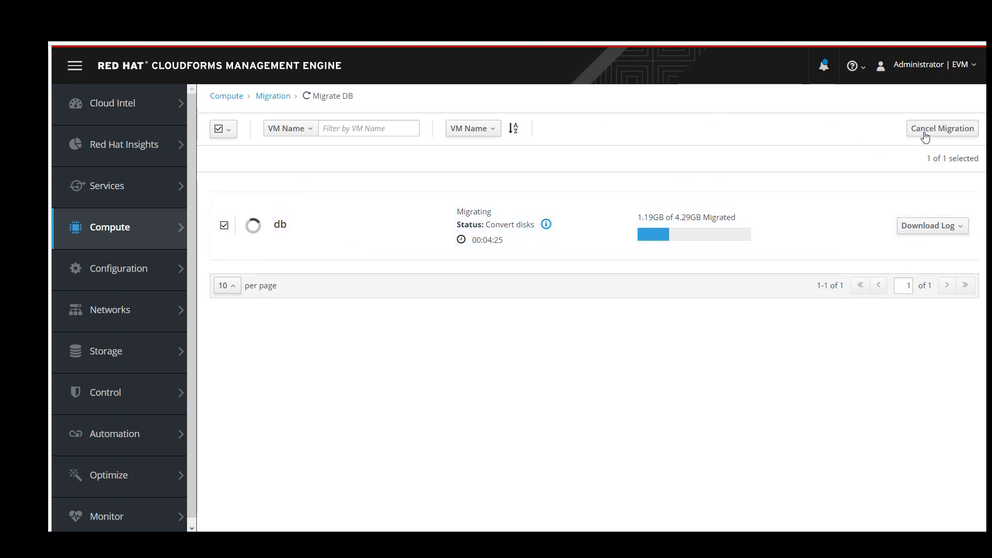
{"action": "left_click", "coordinate": [225, 226]}
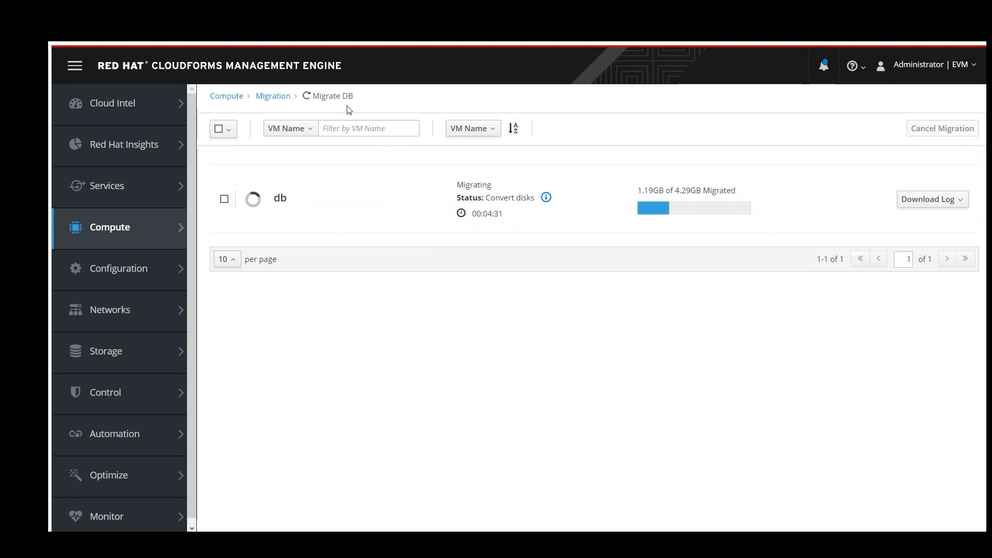
{"action": "left_click", "coordinate": [275, 101]}
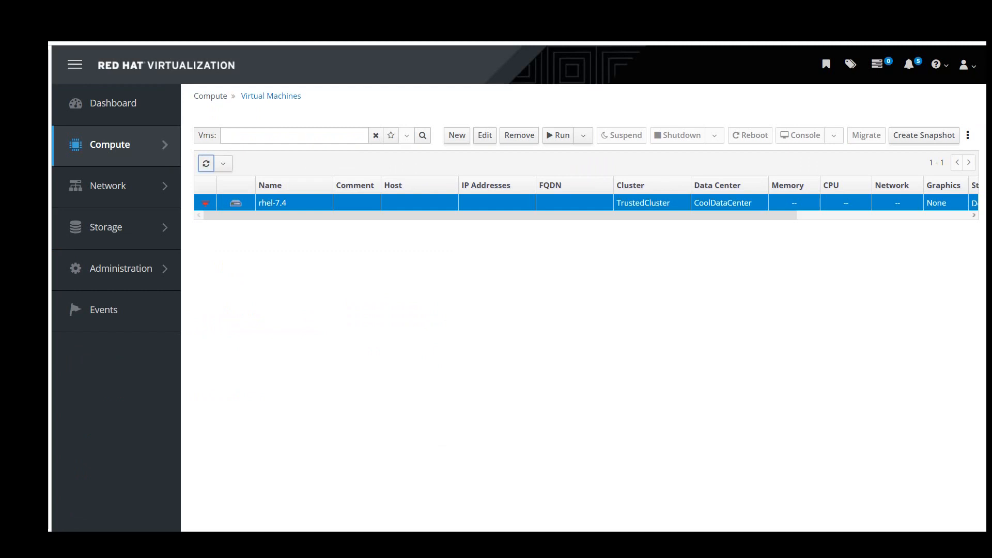
Refresh the VM list, then show the virtual machines in the TrustedCluster cluster.
{"action": "left_click", "coordinate": [206, 164]}
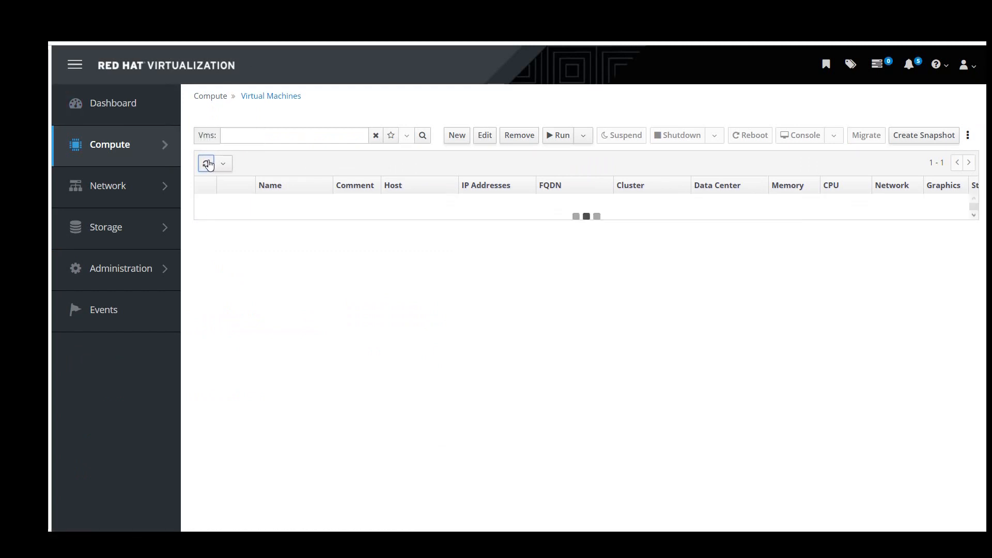
{"action": "mouse_move", "coordinate": [137, 157]}
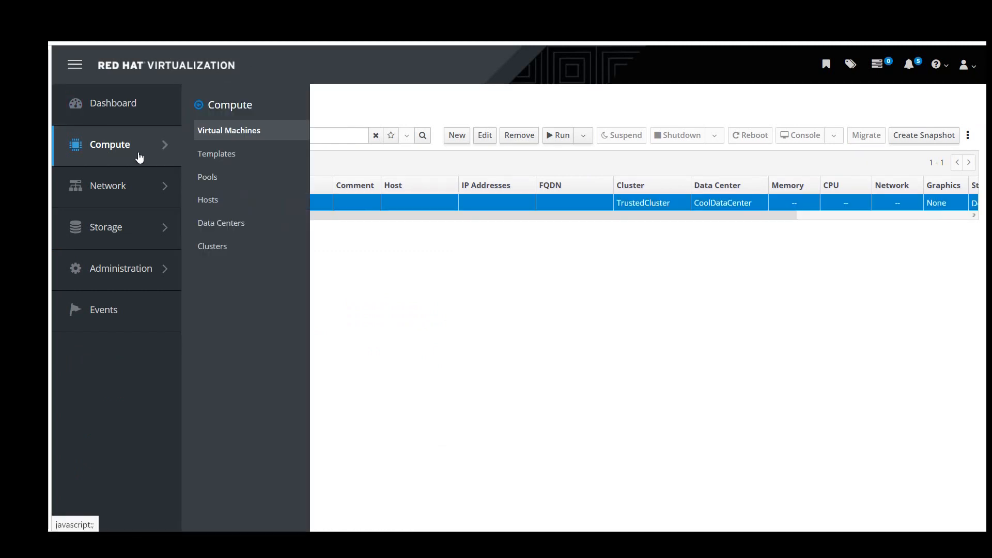
{"action": "left_click", "coordinate": [211, 250]}
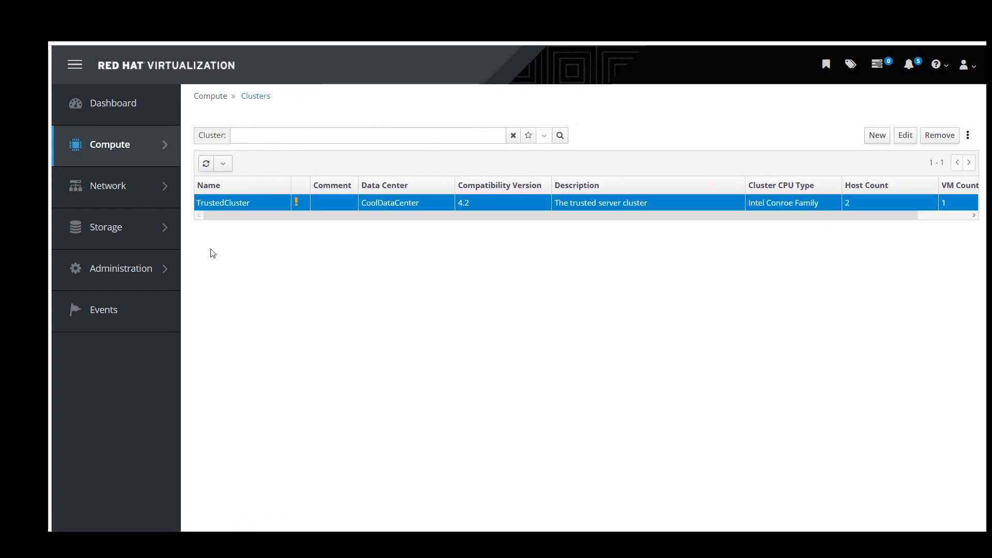
{"action": "left_click", "coordinate": [231, 202]}
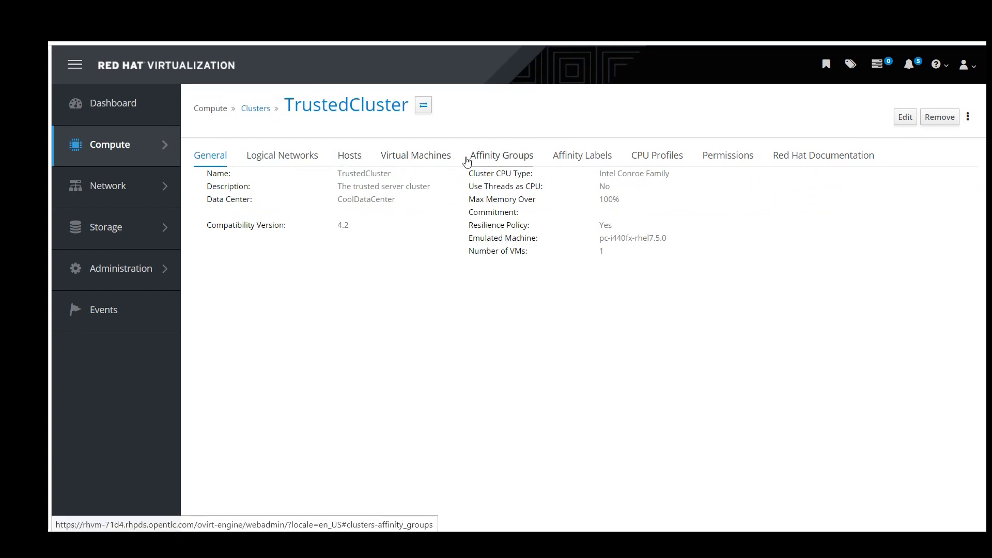
{"action": "left_click", "coordinate": [432, 154]}
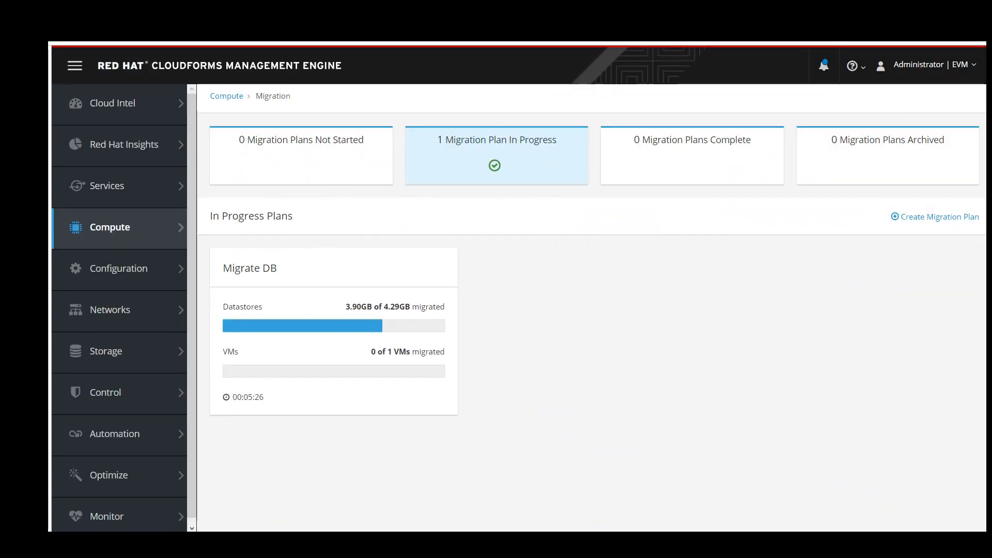
Create a plan named 'Migrate JBoss' on the VMware to OpenStack mapping and continue to VM selection.
{"action": "mouse_move", "coordinate": [123, 251]}
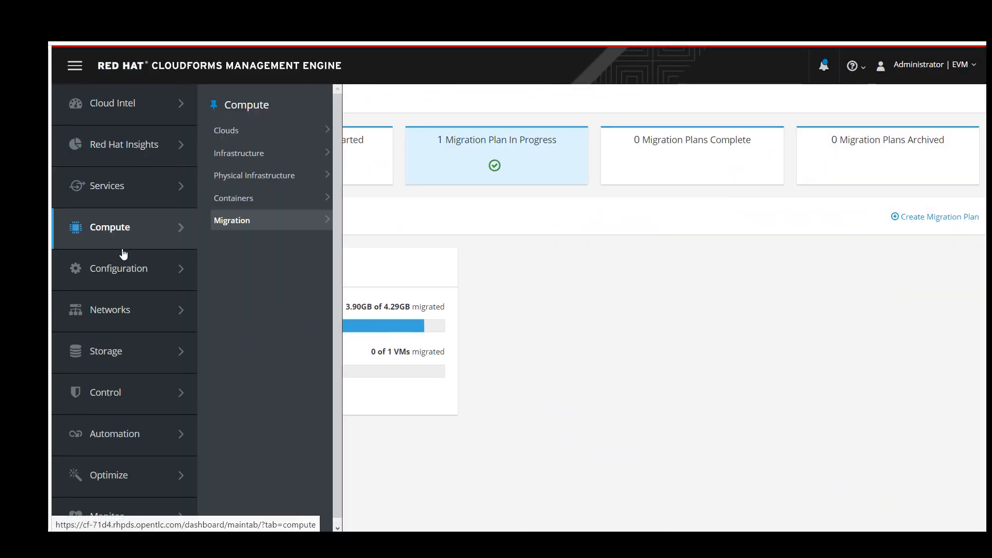
{"action": "mouse_move", "coordinate": [285, 217]}
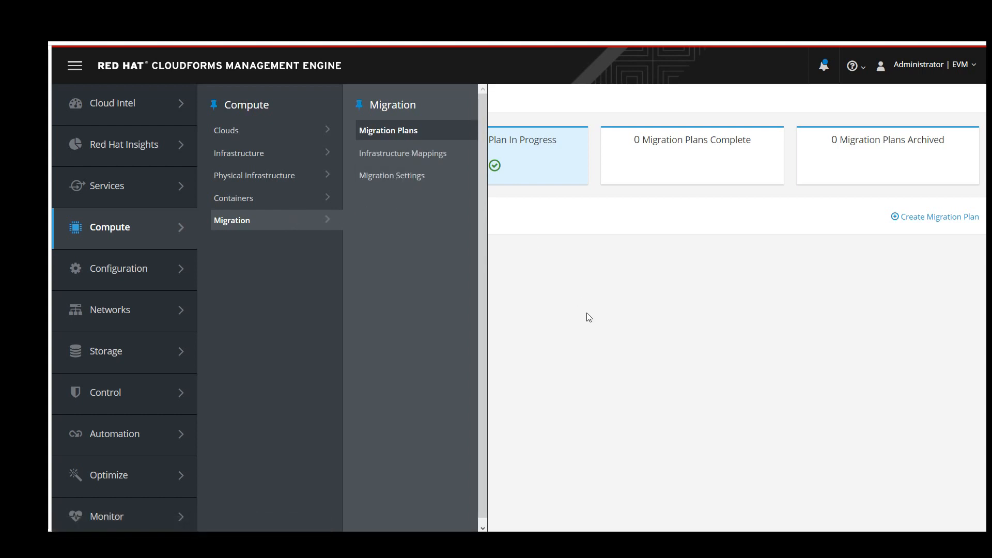
{"action": "left_click", "coordinate": [946, 224]}
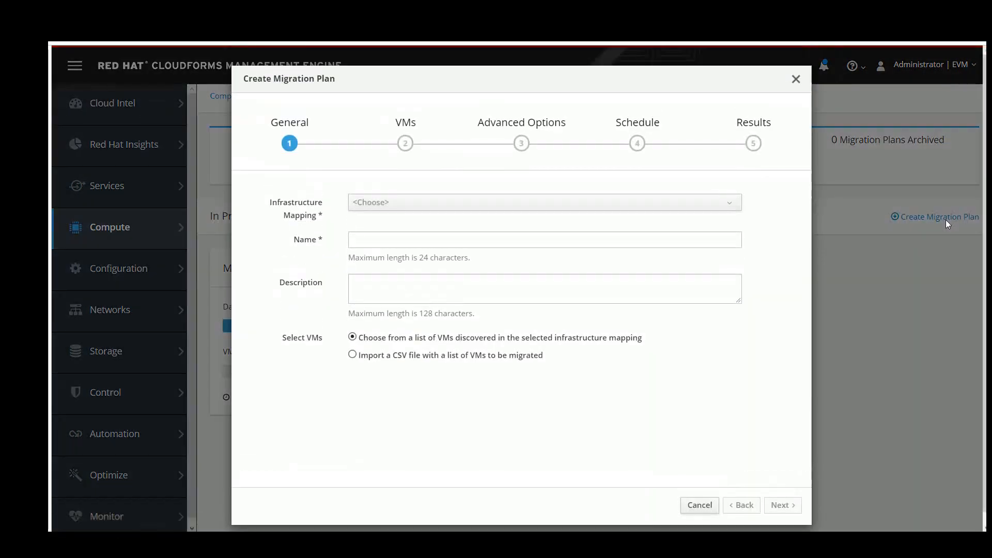
{"action": "left_click", "coordinate": [561, 206]}
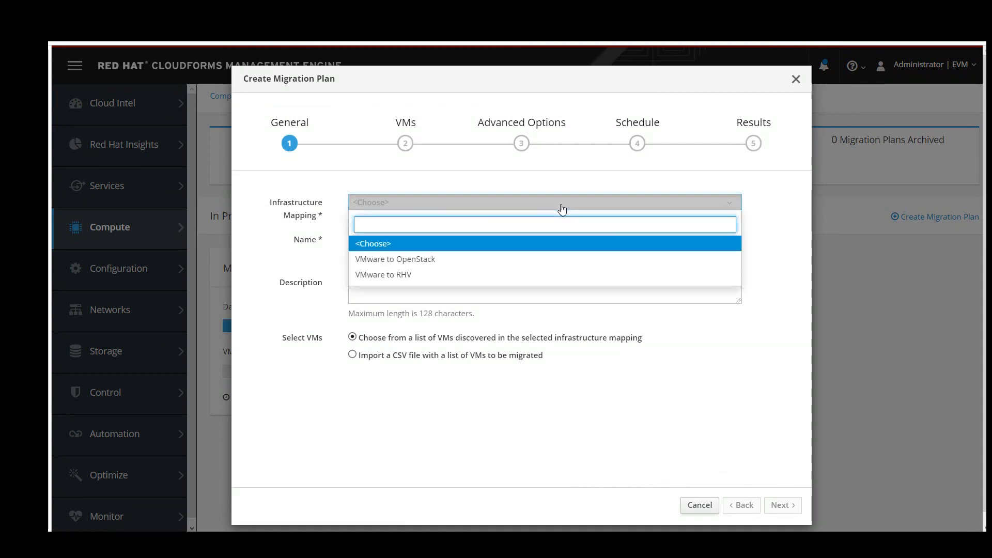
{"action": "left_click", "coordinate": [436, 259]}
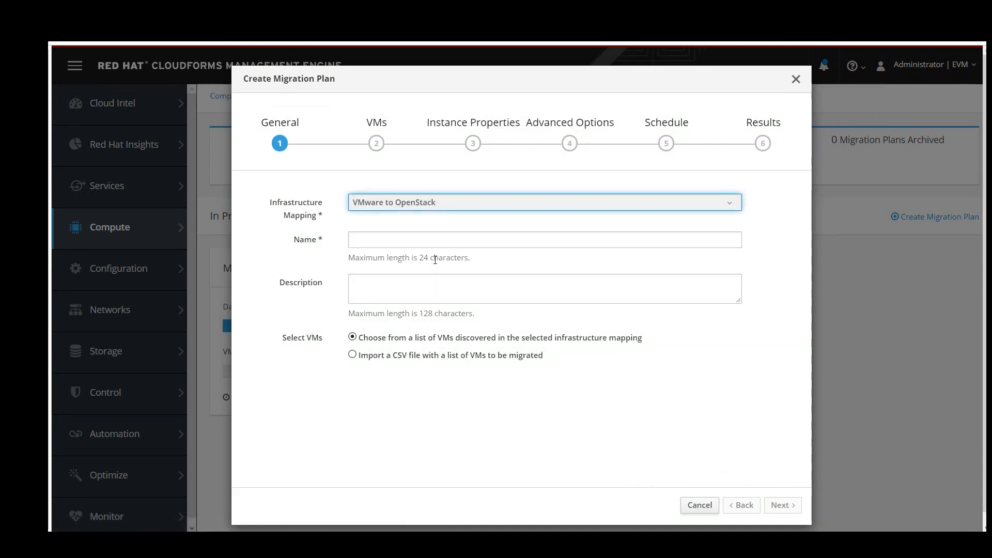
{"action": "left_click", "coordinate": [433, 246]}
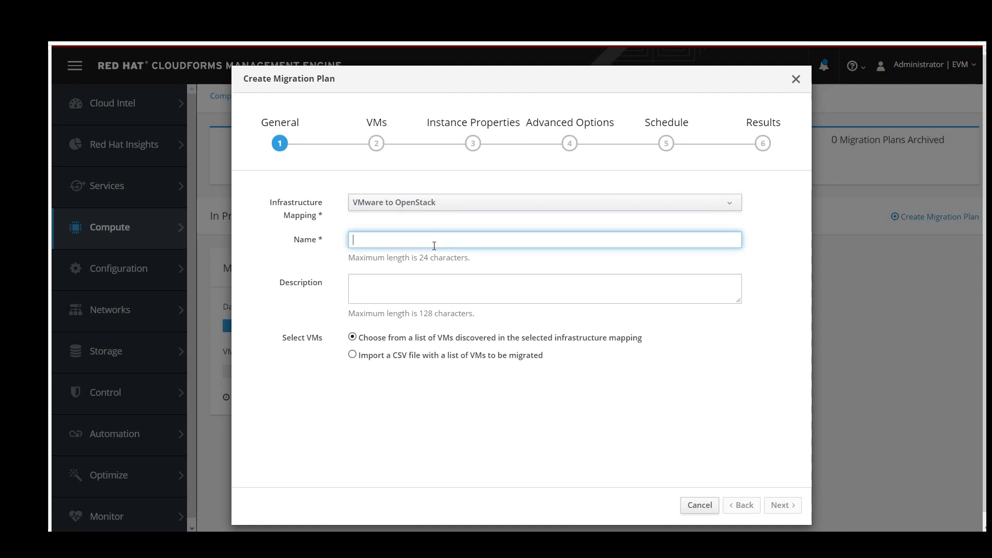
{"action": "type", "text": "Migrate"}
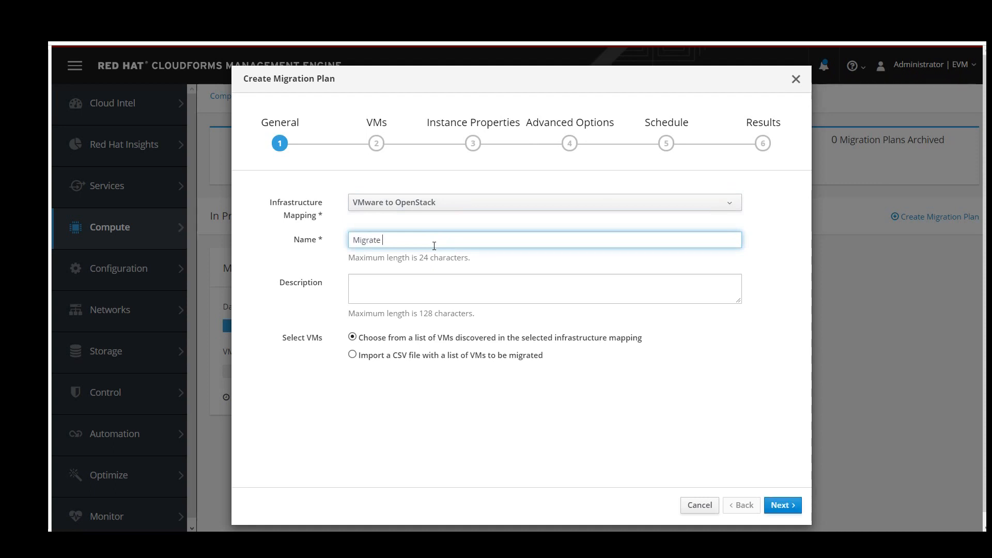
{"action": "type", "text": " JBoss"}
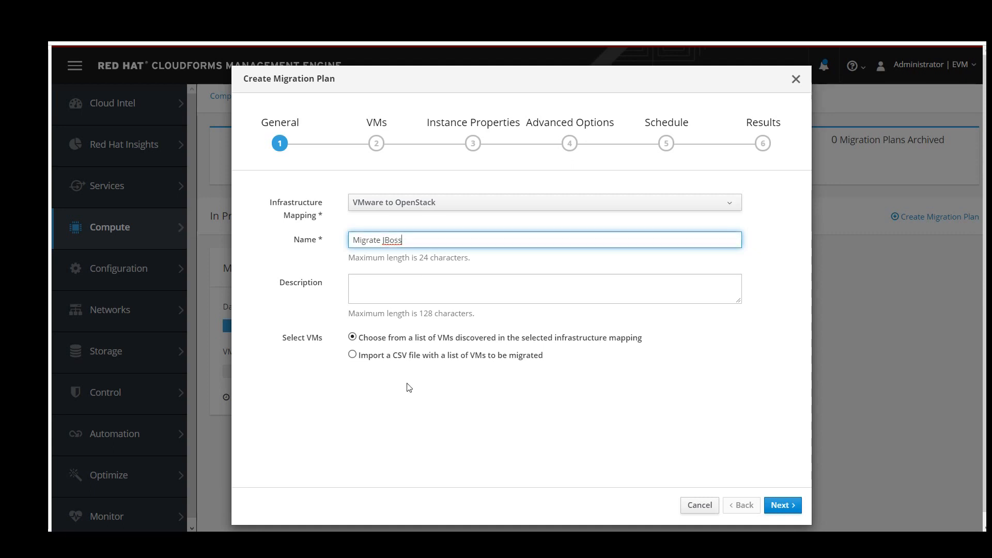
{"action": "left_click", "coordinate": [770, 506]}
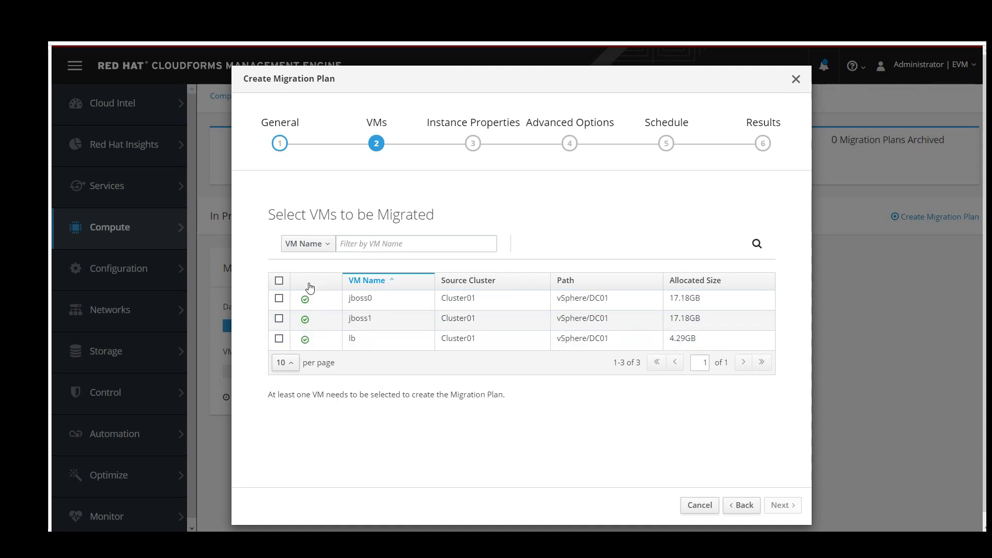
{"action": "left_click", "coordinate": [279, 298]}
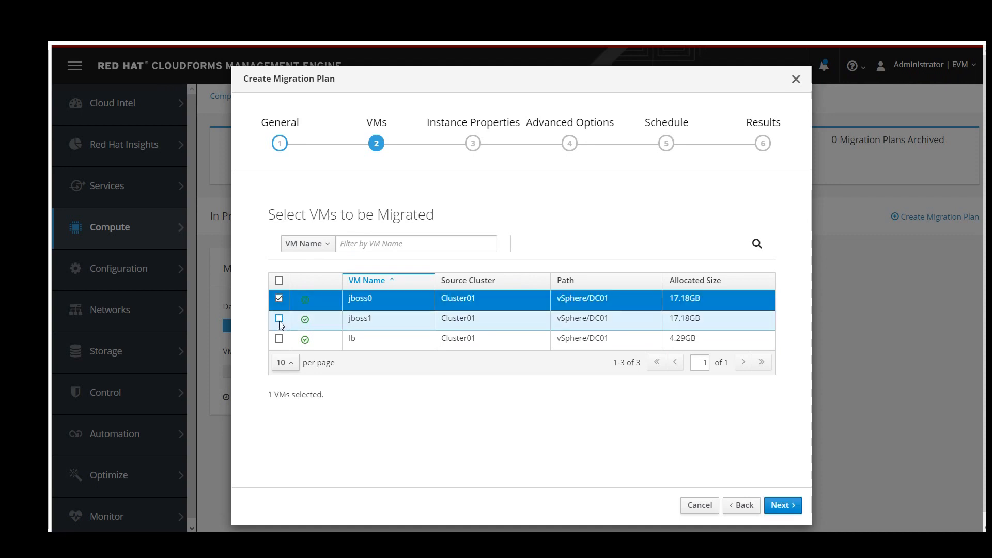
{"action": "left_click", "coordinate": [279, 318]}
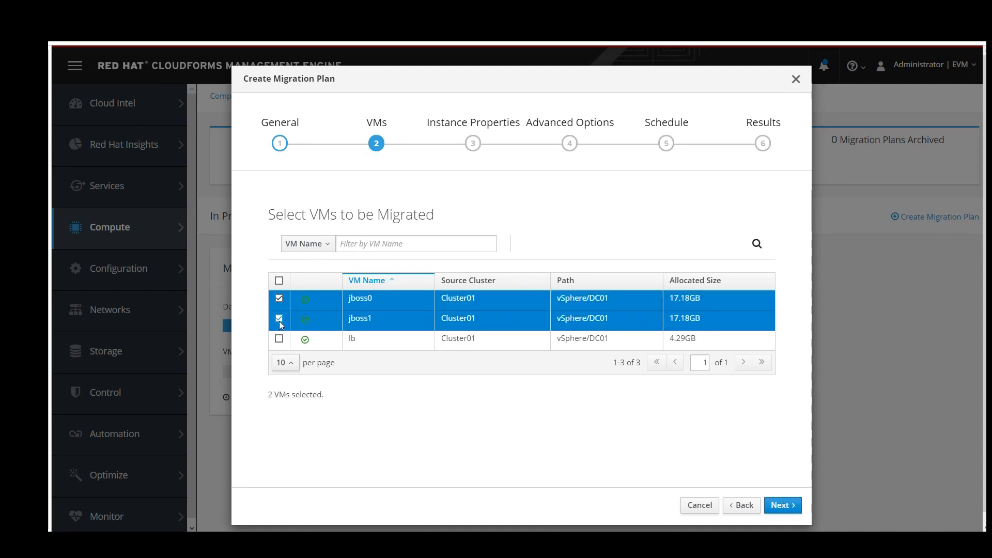
{"action": "left_click", "coordinate": [785, 506]}
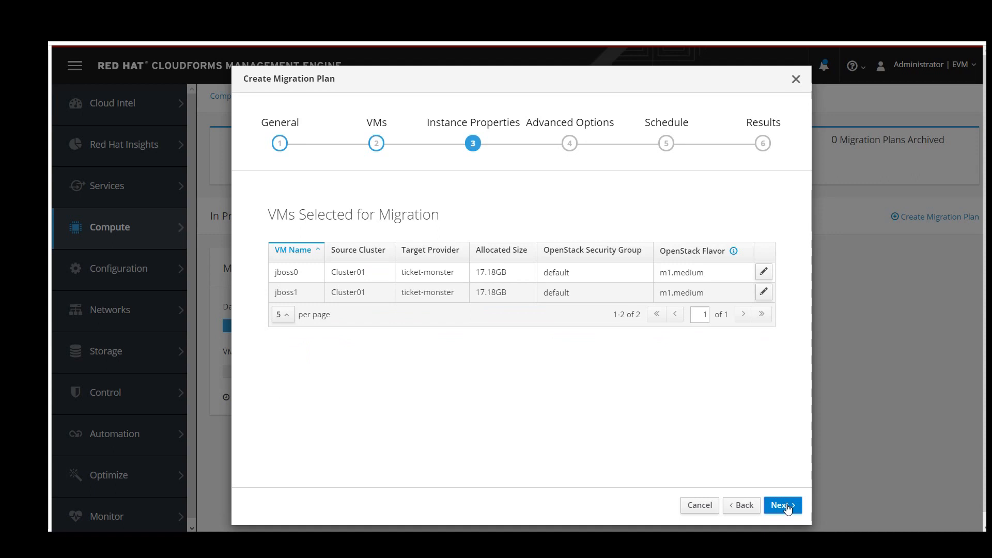
{"action": "left_click", "coordinate": [786, 506]}
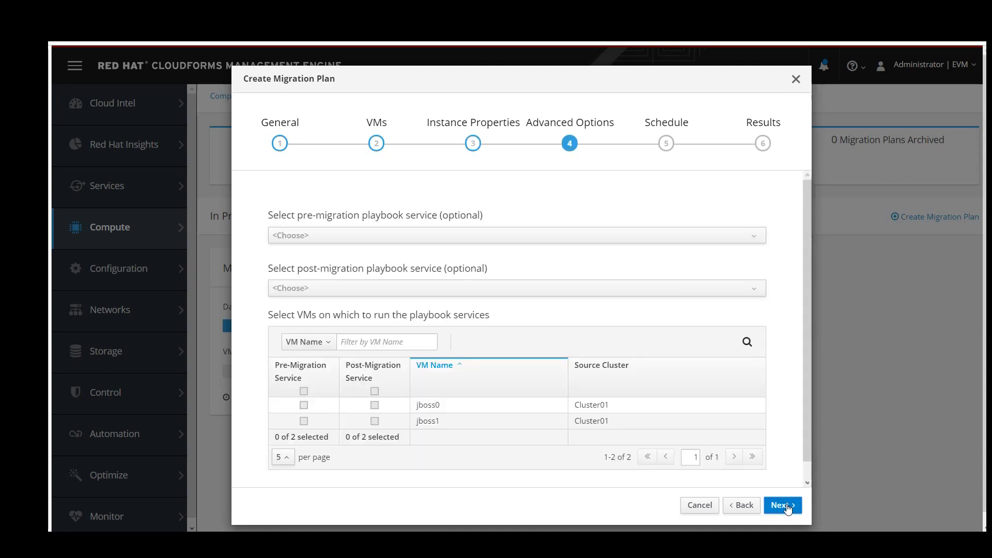
{"action": "left_click", "coordinate": [743, 505]}
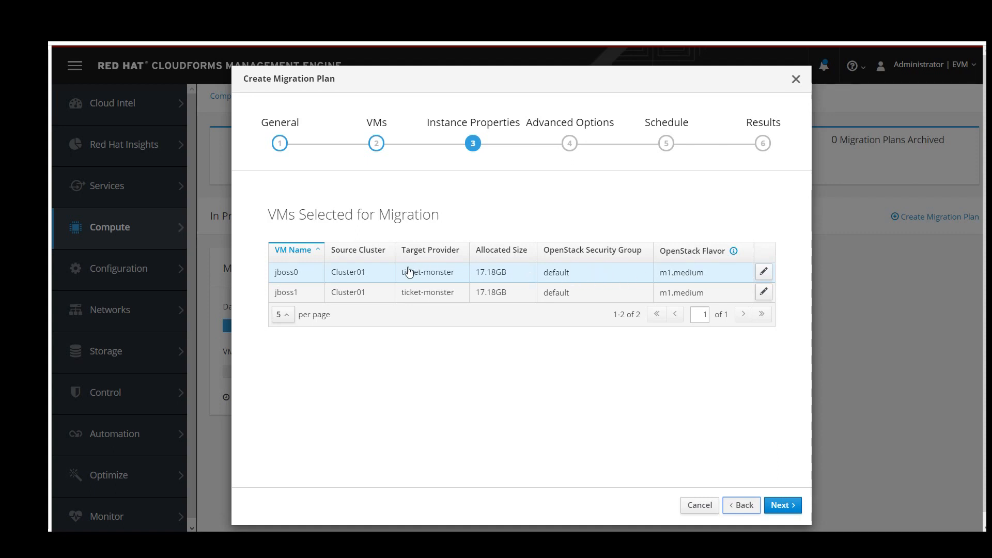
Leave jboss0 on the m1.medium flavor, discard the row edit and continue to Advanced Options.
{"action": "left_click", "coordinate": [763, 271]}
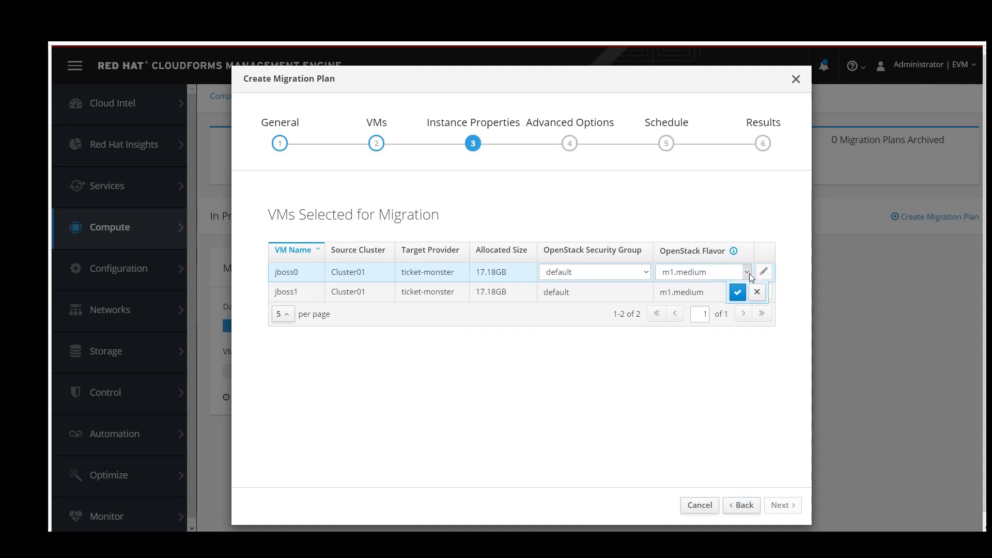
{"action": "left_click", "coordinate": [749, 274]}
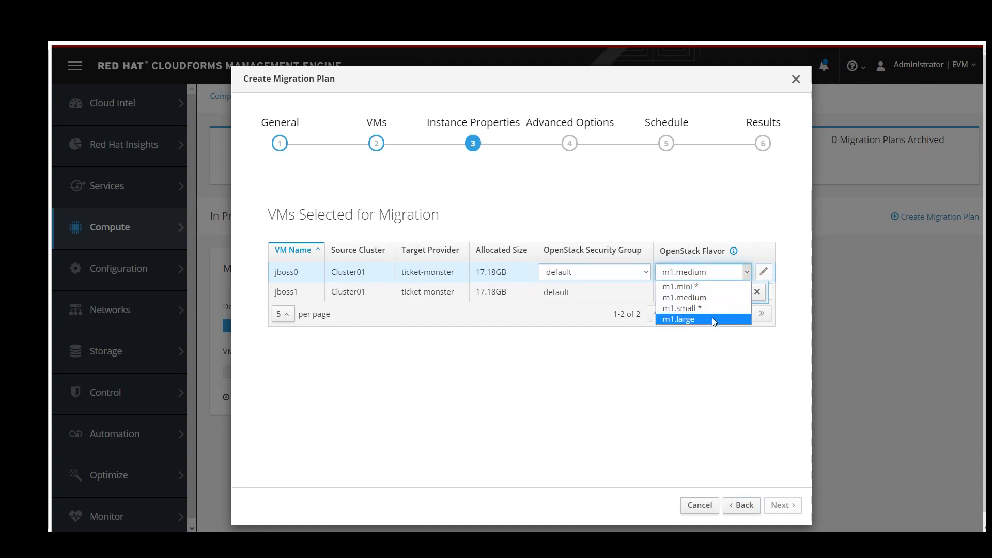
{"action": "left_click", "coordinate": [705, 377]}
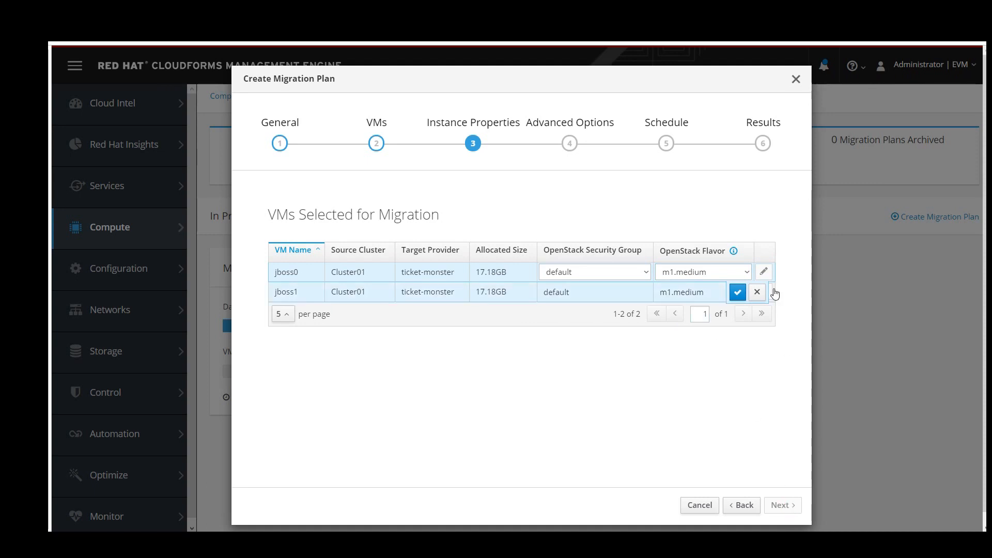
{"action": "left_click", "coordinate": [758, 292]}
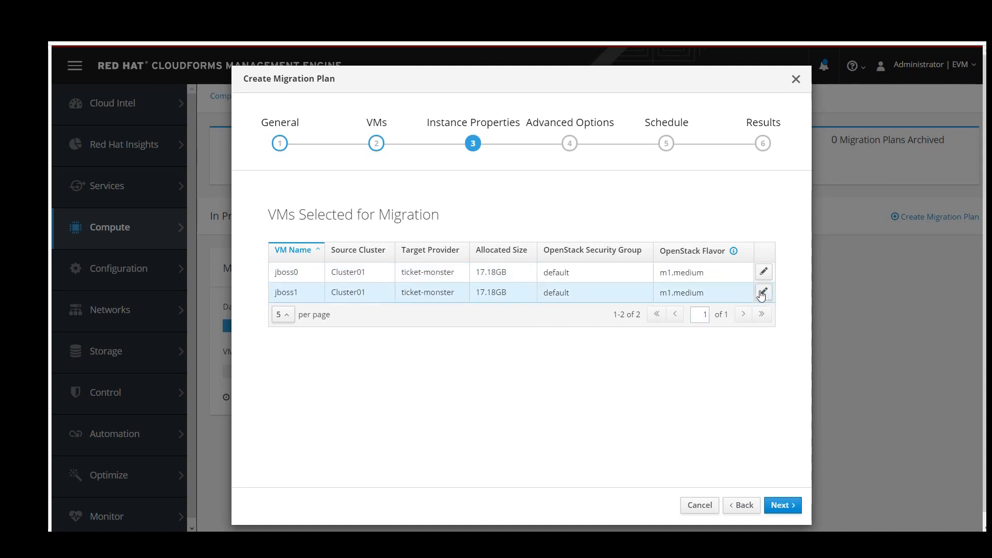
{"action": "left_click", "coordinate": [772, 507]}
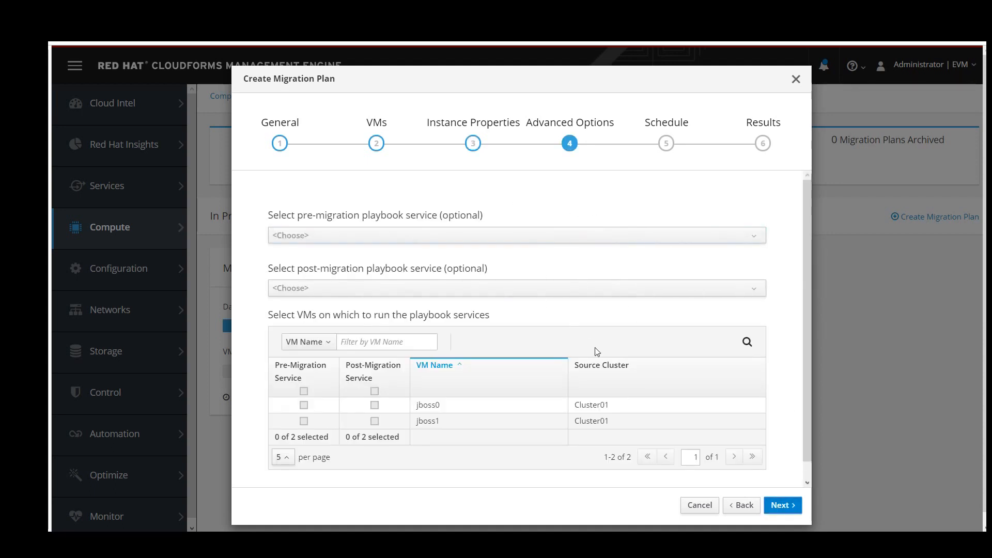
Create the Migrate JBoss plan with 'Save migration plan to run later' and close the wizard.
{"action": "left_click", "coordinate": [781, 505]}
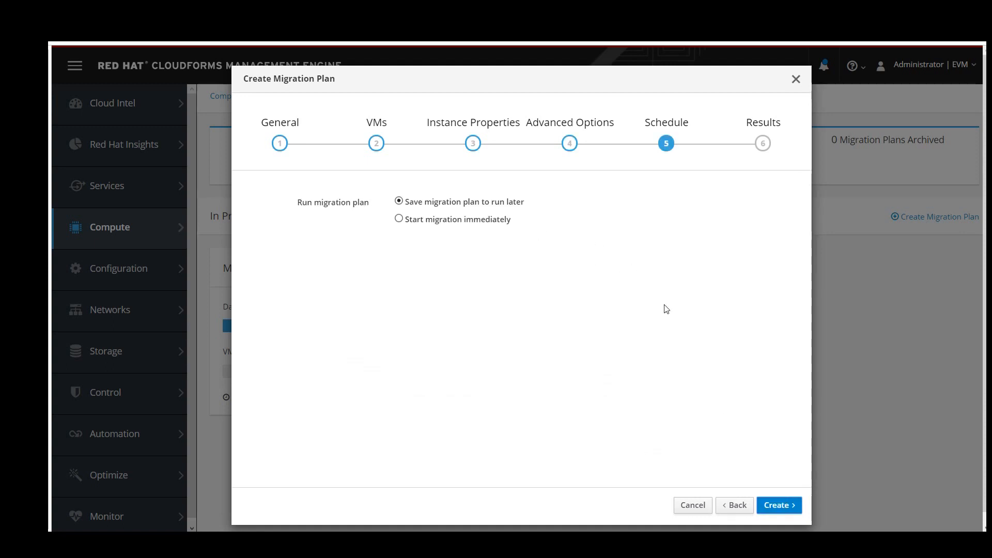
{"action": "left_click", "coordinate": [776, 504]}
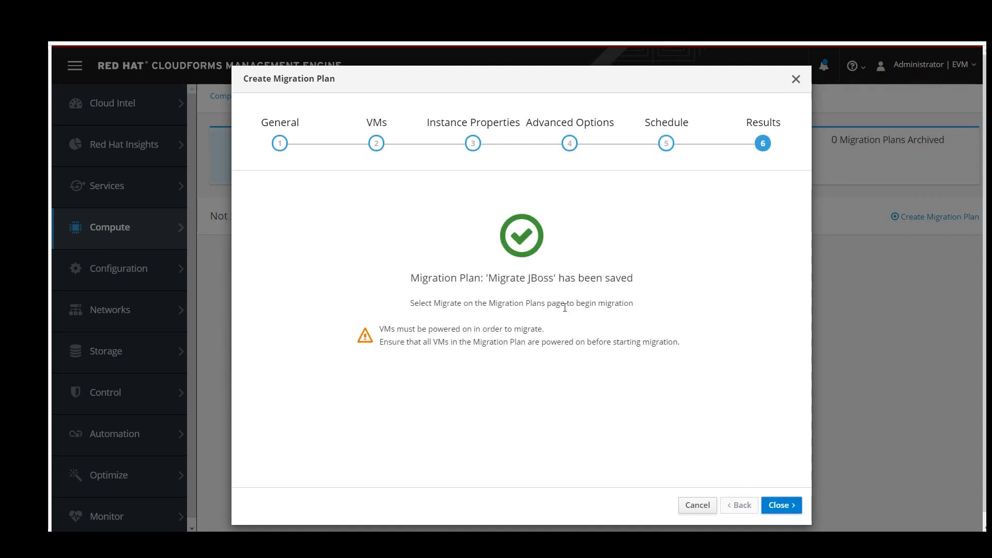
{"action": "left_click", "coordinate": [775, 506]}
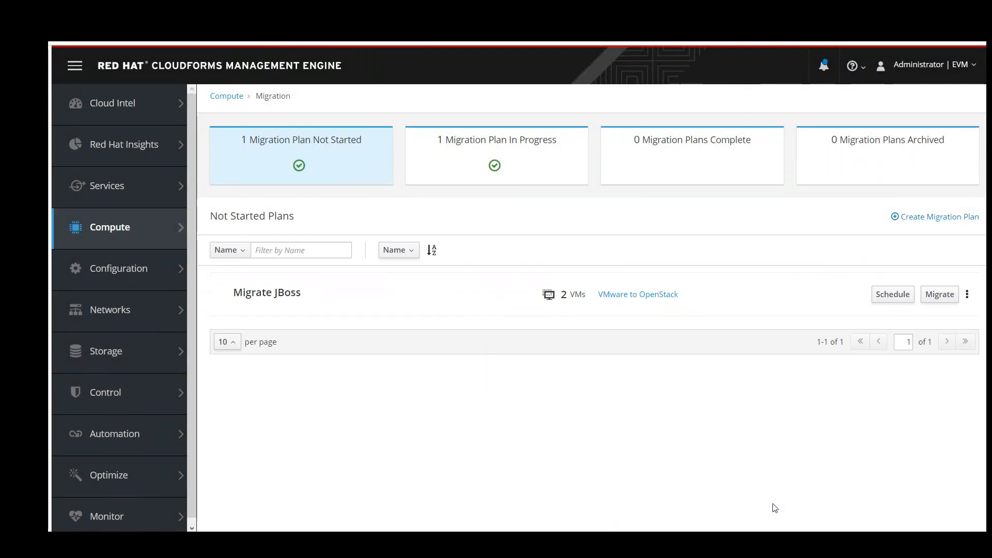
{"action": "left_click", "coordinate": [508, 172]}
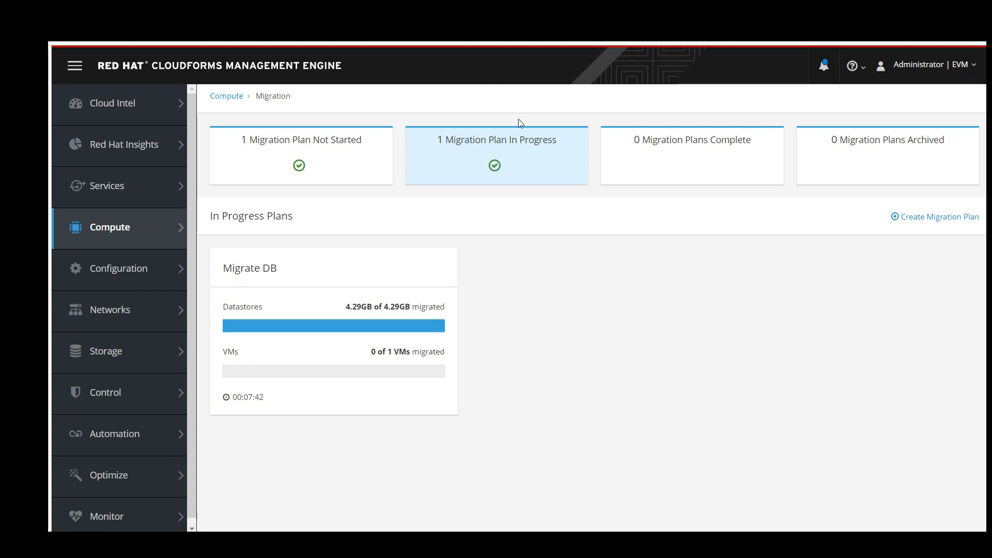
{"action": "left_click", "coordinate": [356, 148]}
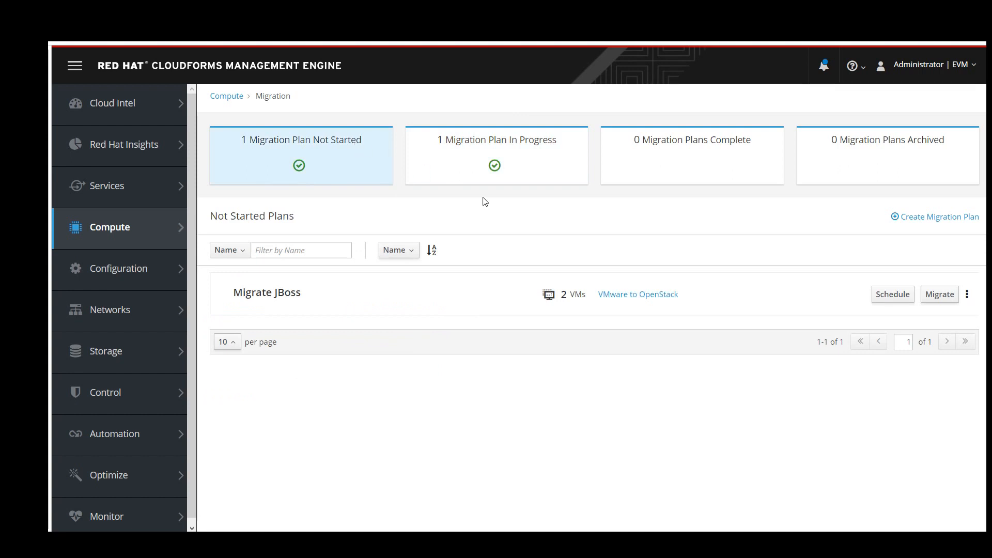
{"action": "left_click", "coordinate": [894, 294]}
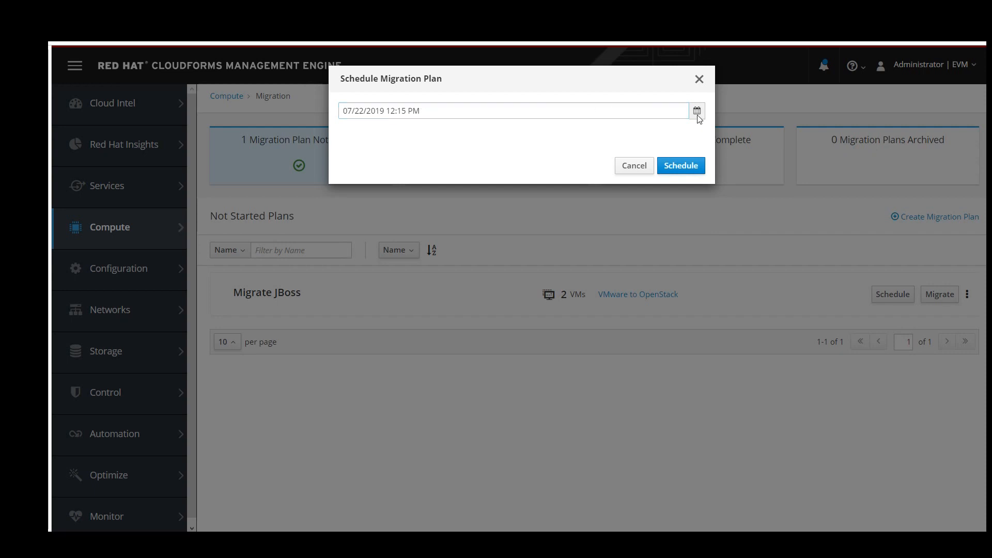
{"action": "left_click", "coordinate": [648, 168]}
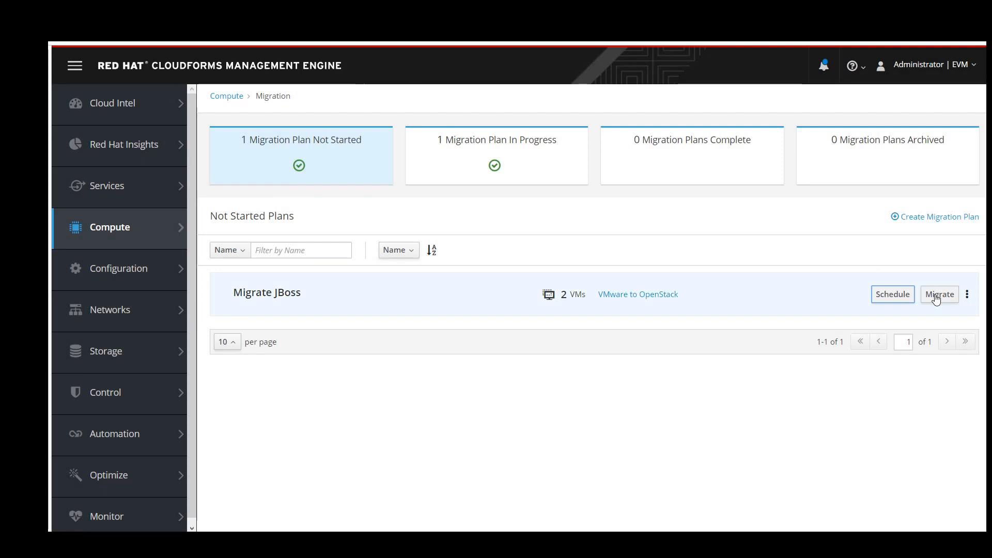
Start migrating the Migrate JBoss plan, then view Migrate DB completed with 1 of 1 VMs.
{"action": "left_click", "coordinate": [452, 148]}
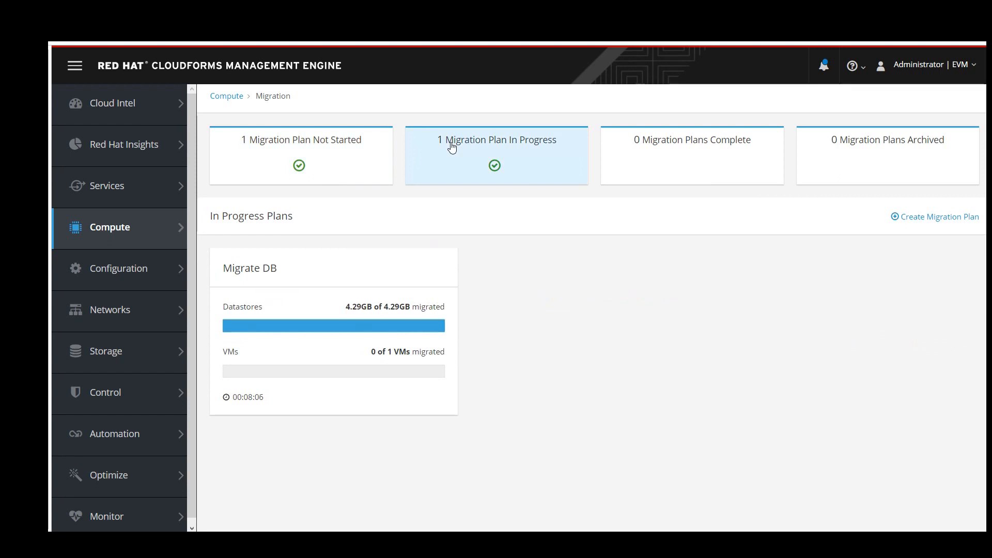
{"action": "left_click", "coordinate": [373, 157]}
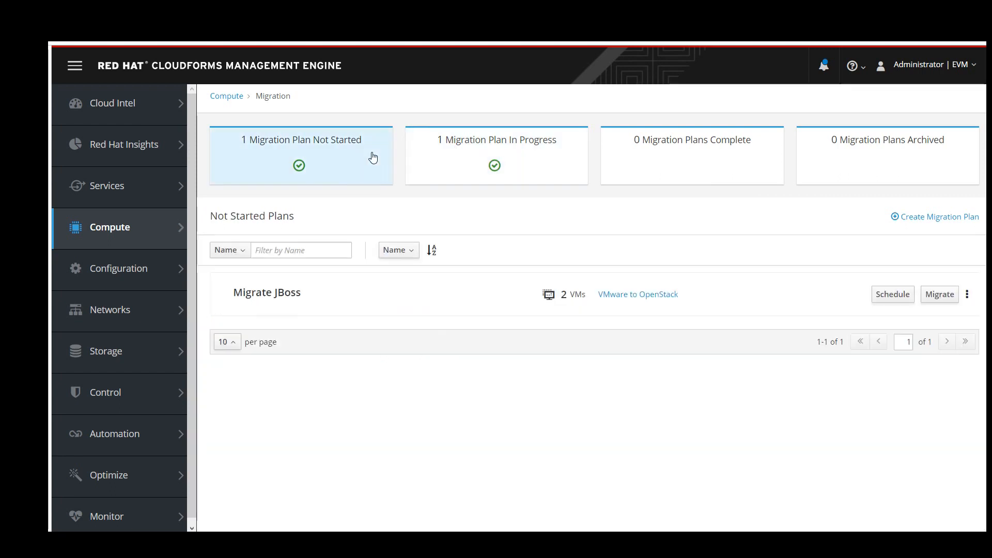
{"action": "left_click", "coordinate": [460, 156]}
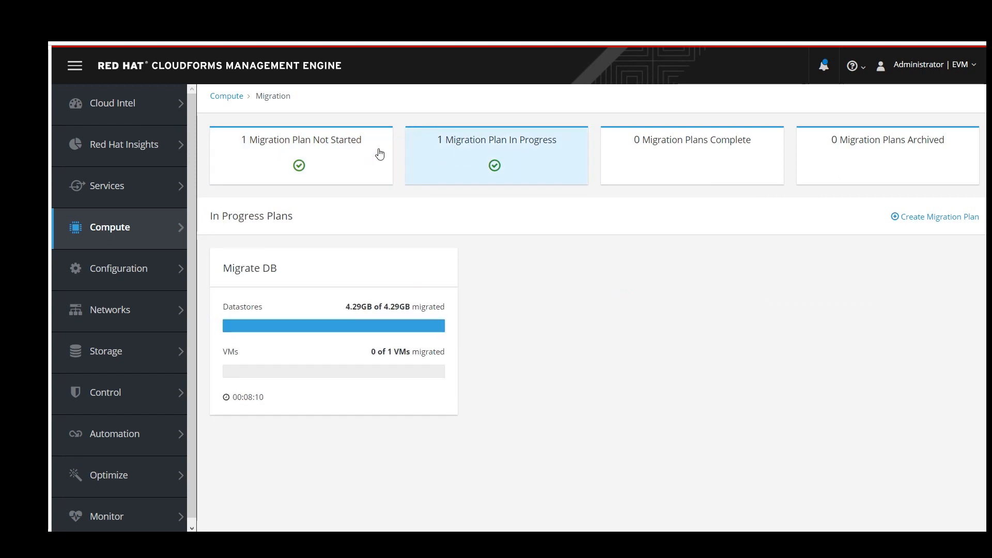
{"action": "left_click", "coordinate": [334, 153]}
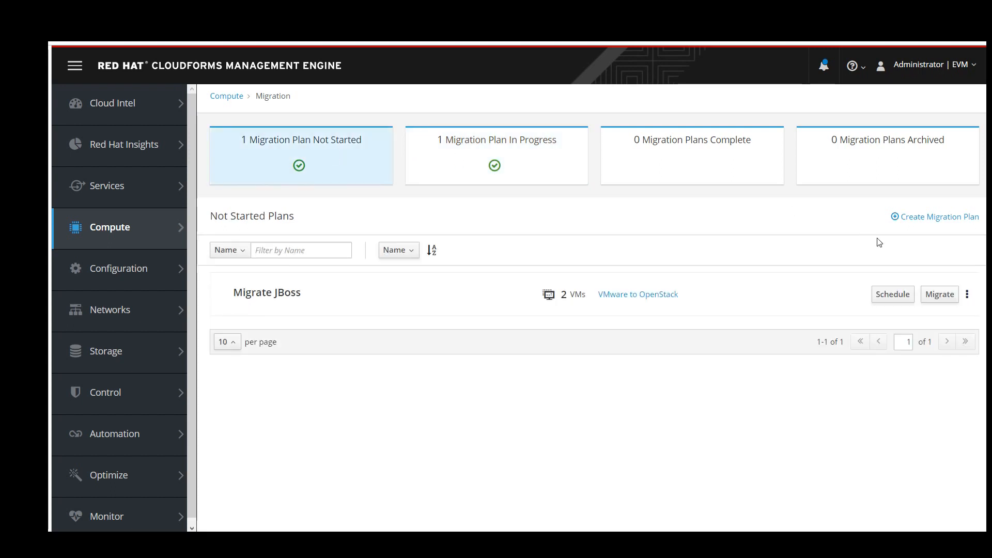
{"action": "left_click", "coordinate": [940, 295]}
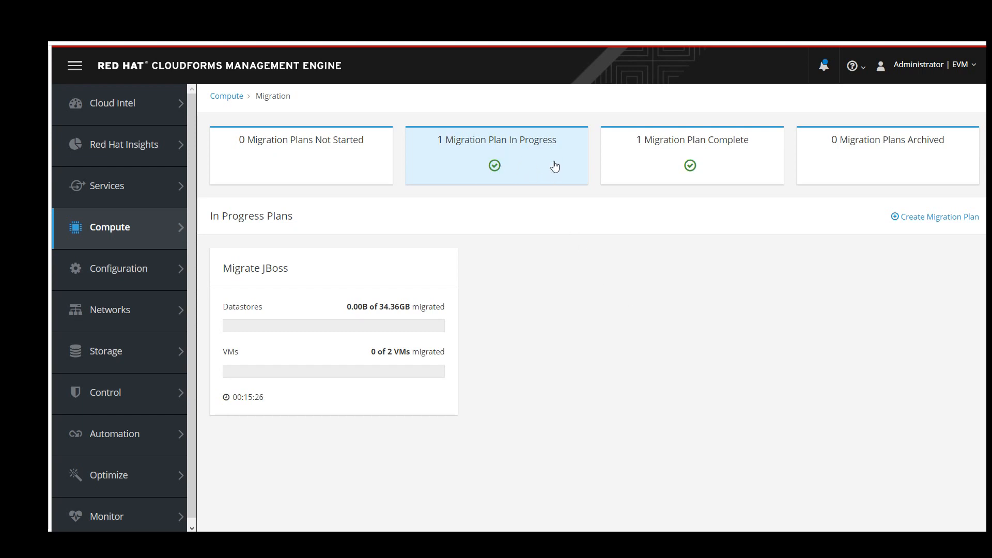
{"action": "left_click", "coordinate": [663, 167]}
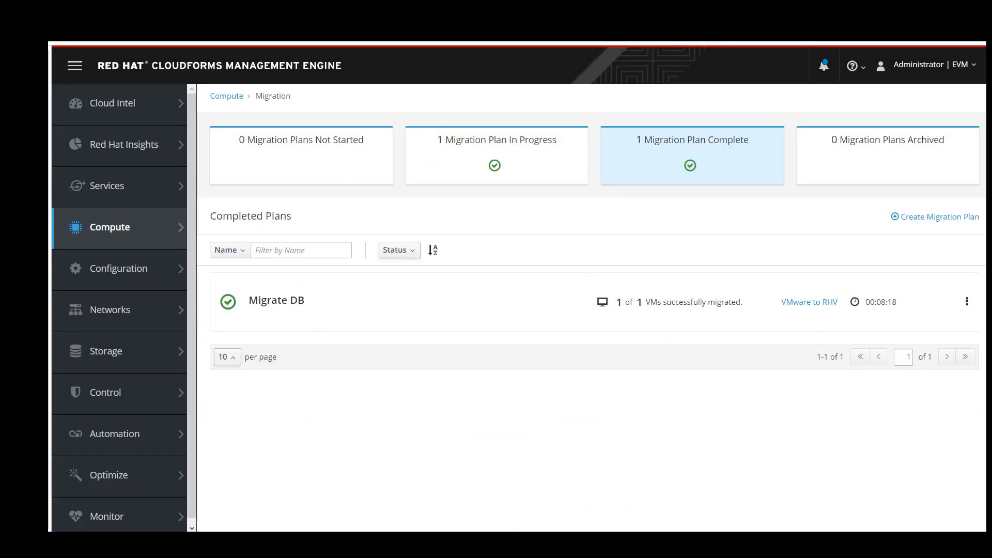
Open the Migrate JBoss plan's details, showing 2 of 2 VMs migrated to OpenStack.
{"action": "left_click", "coordinate": [563, 150]}
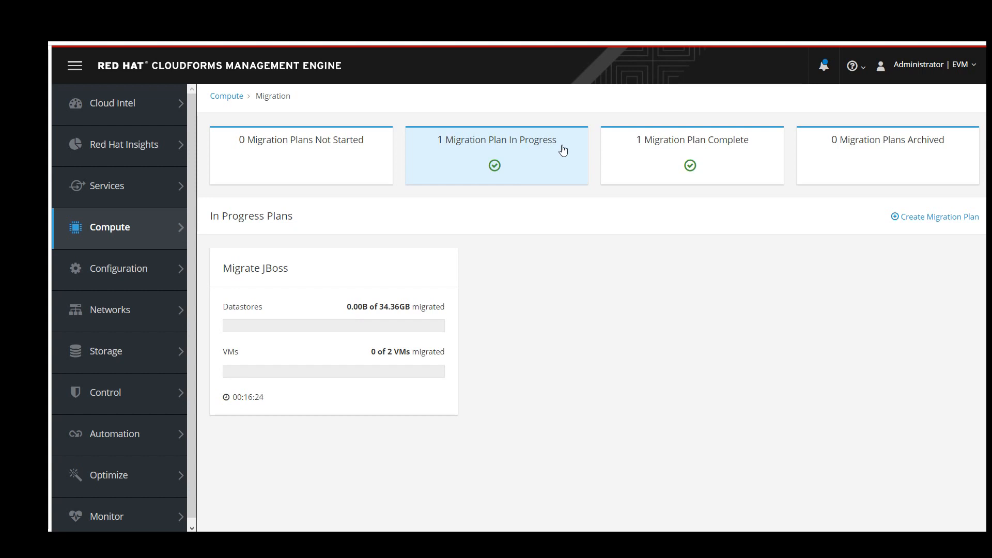
{"action": "left_click", "coordinate": [307, 285]}
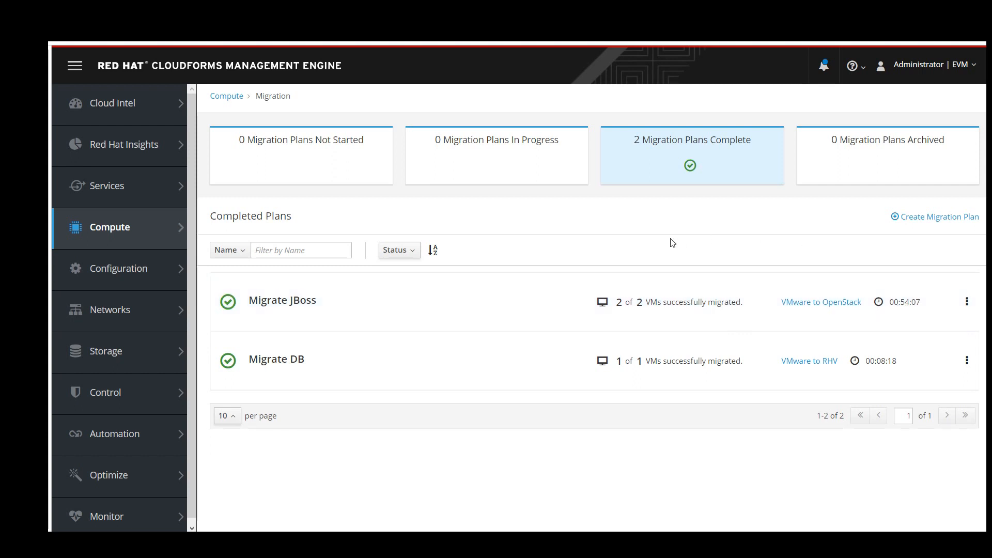
Open the cloud instances list under Compute > Clouds > Instances.
{"action": "mouse_move", "coordinate": [132, 223]}
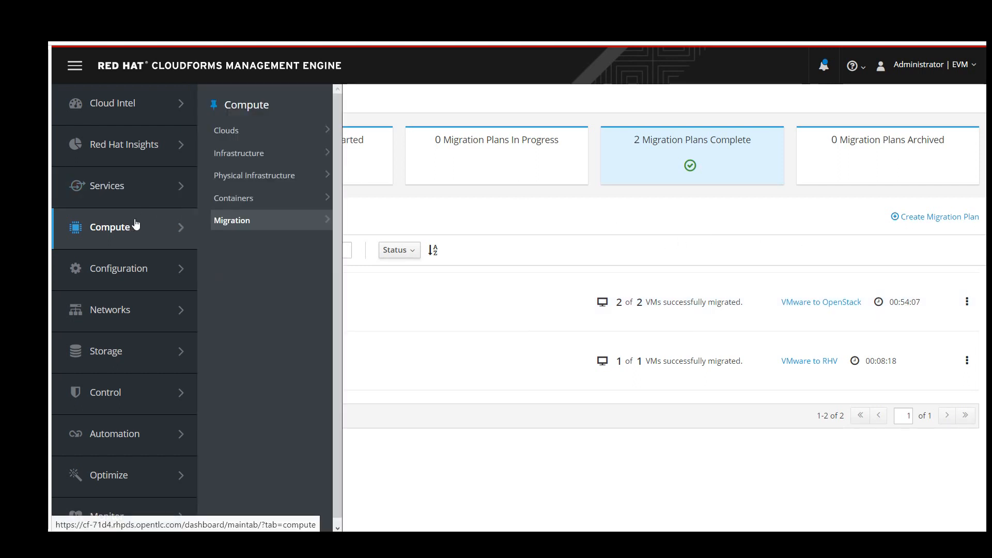
{"action": "mouse_move", "coordinate": [222, 227]}
{"action": "mouse_move", "coordinate": [259, 128]}
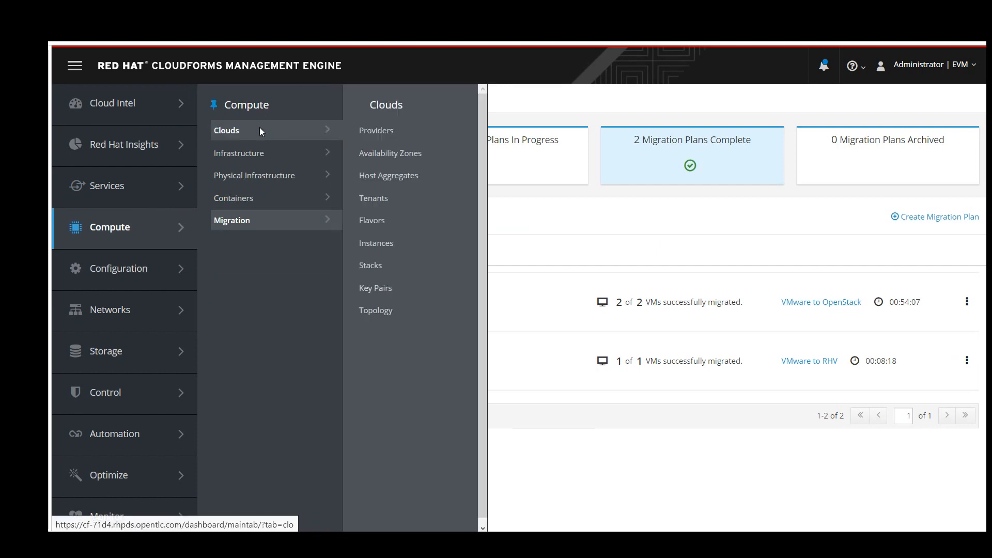
{"action": "left_click", "coordinate": [368, 242]}
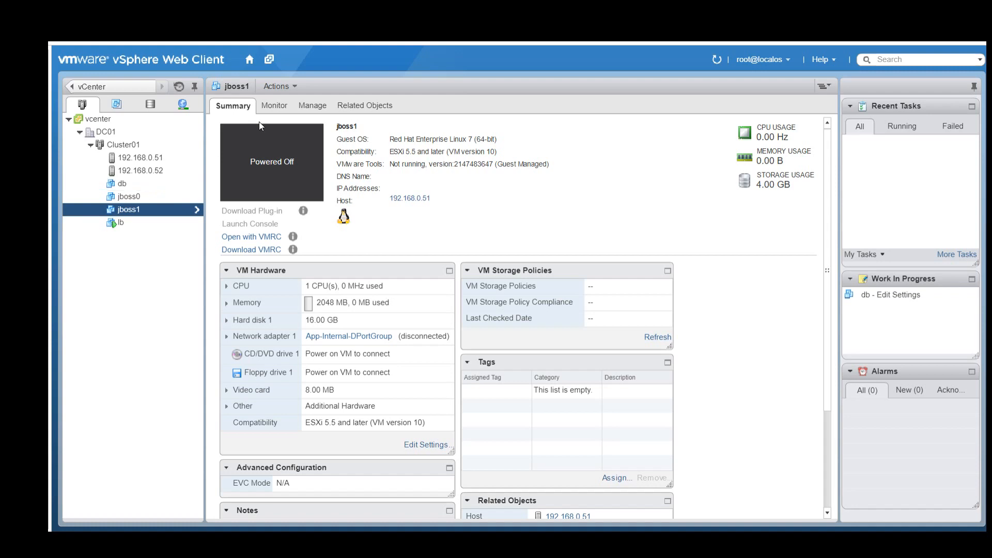
Check the powered-off db VM in vSphere, then reload the TicketMonster page to confirm it runs.
{"action": "left_click", "coordinate": [132, 185]}
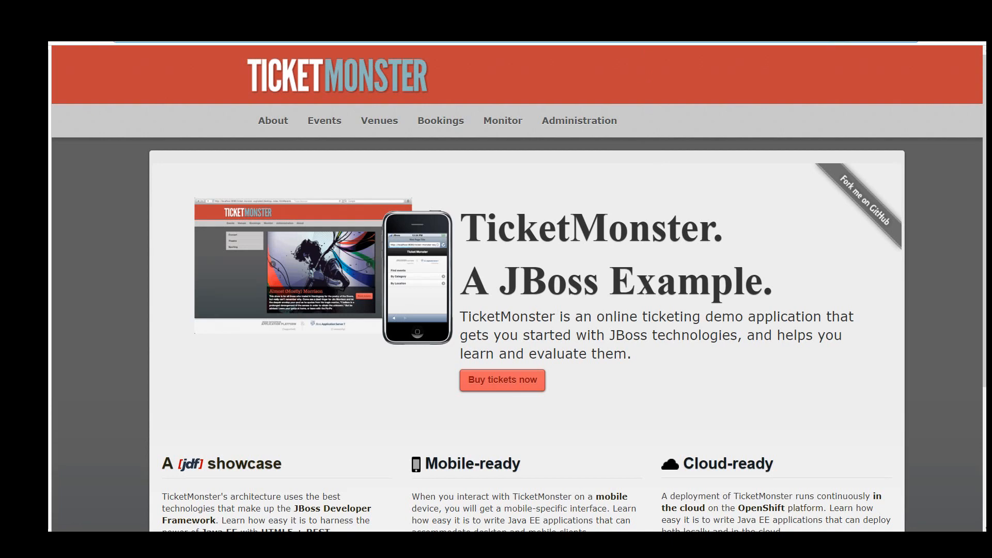
{"action": "key", "text": "Return"}
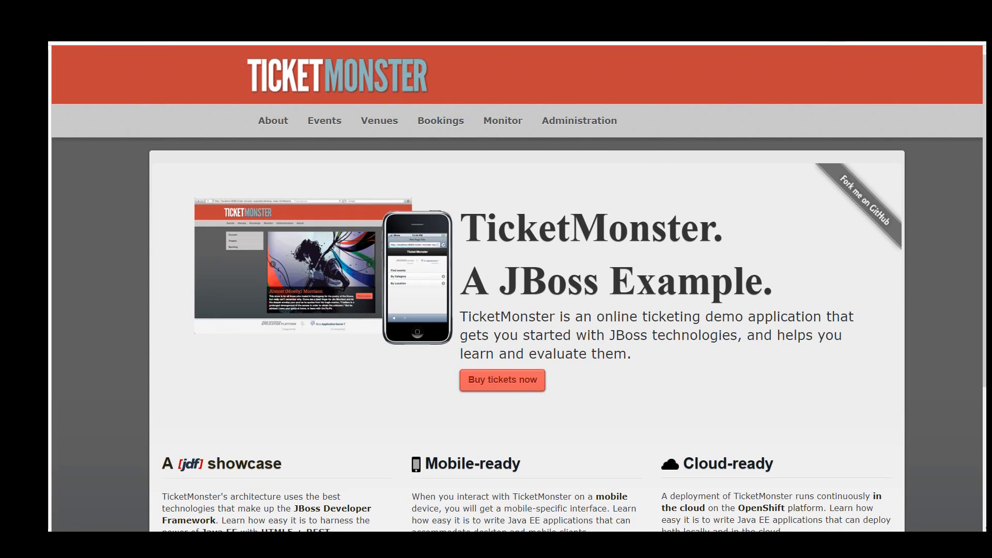